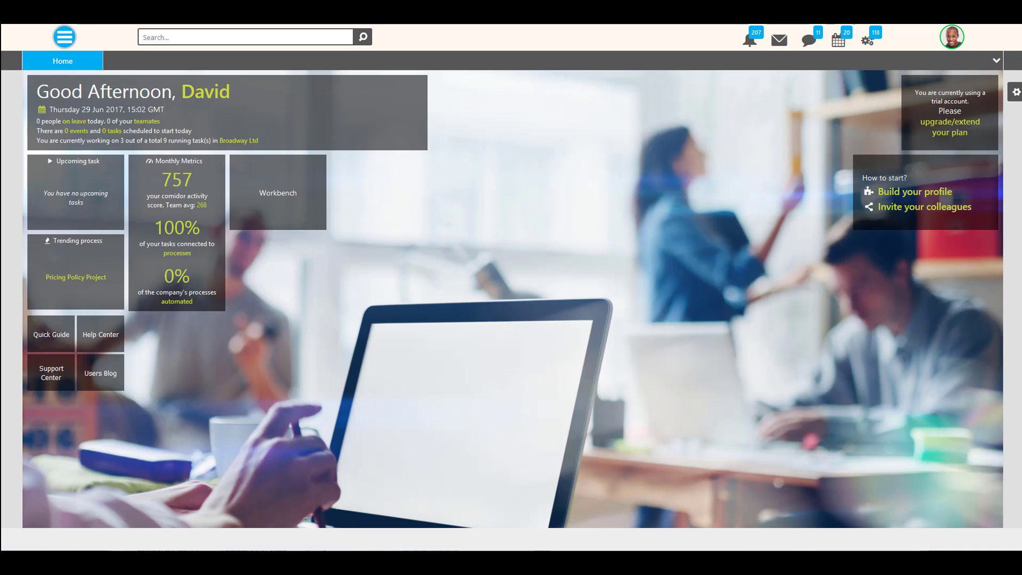
Step: Open the Invoicing Model of the Pricing Policy Project from the projects list
{"action": "left_click", "coordinate": [60, 37]}
{"action": "mouse_move", "coordinate": [83, 144]}
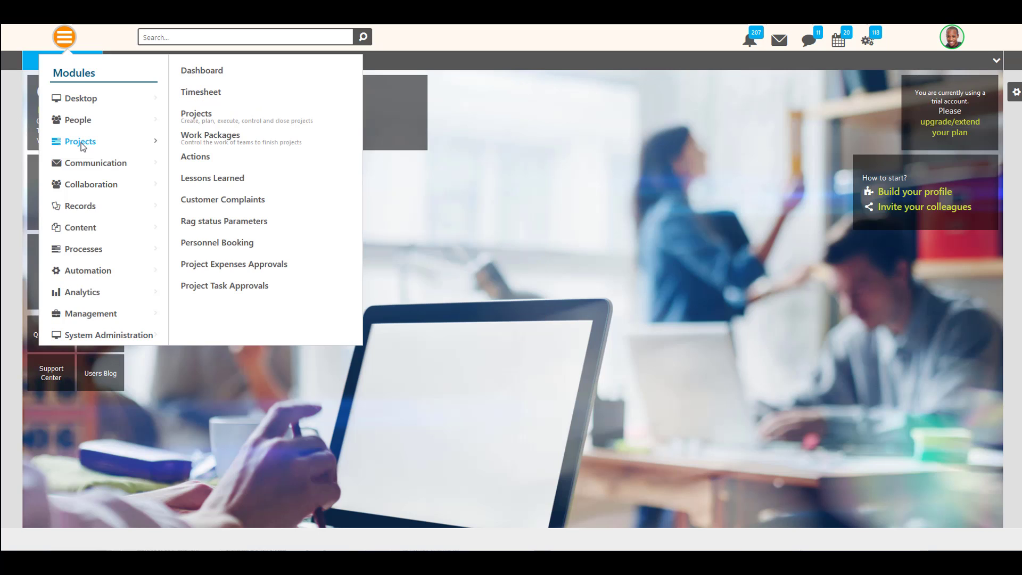
{"action": "left_click", "coordinate": [201, 115]}
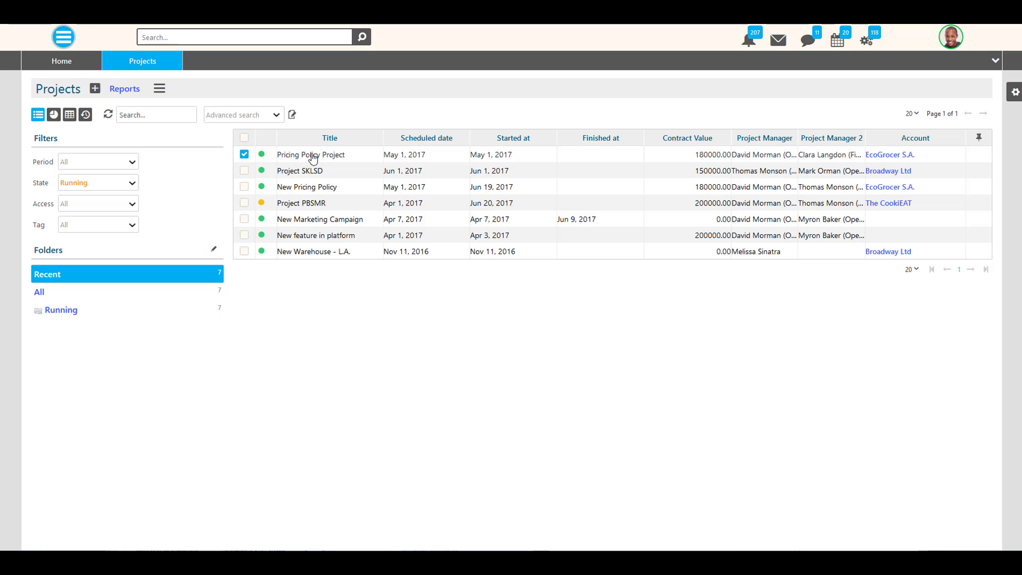
{"action": "left_click", "coordinate": [313, 157]}
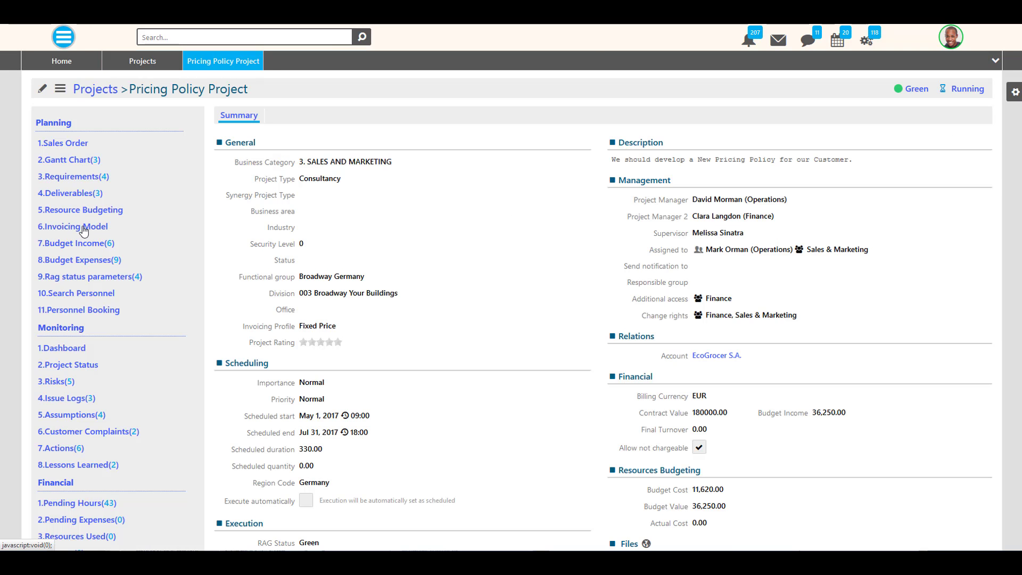
{"action": "left_click", "coordinate": [82, 227]}
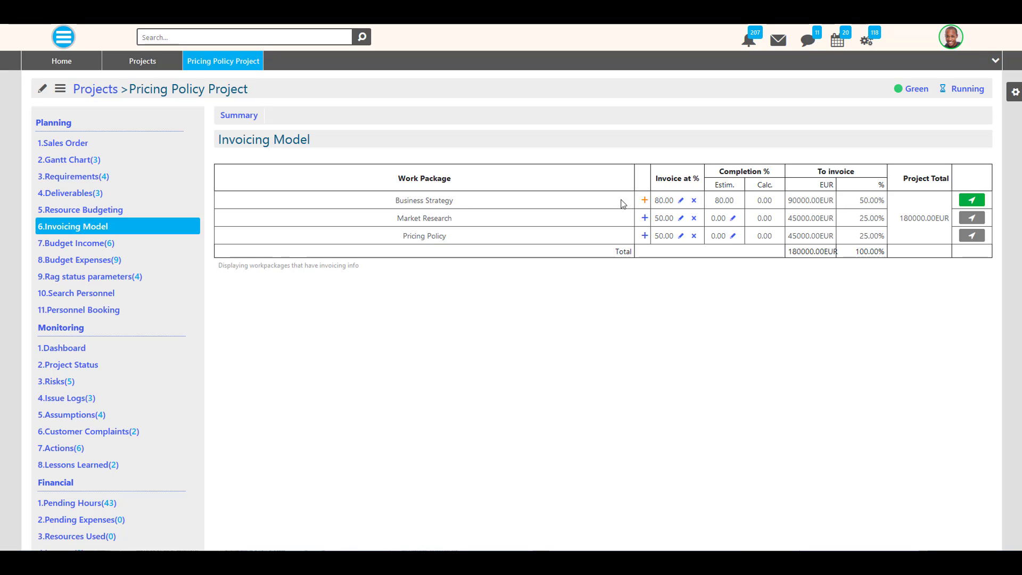
Step: Start a new Project Progress Management record and assign it to the Pricing Policy Project
{"action": "left_click", "coordinate": [80, 91]}
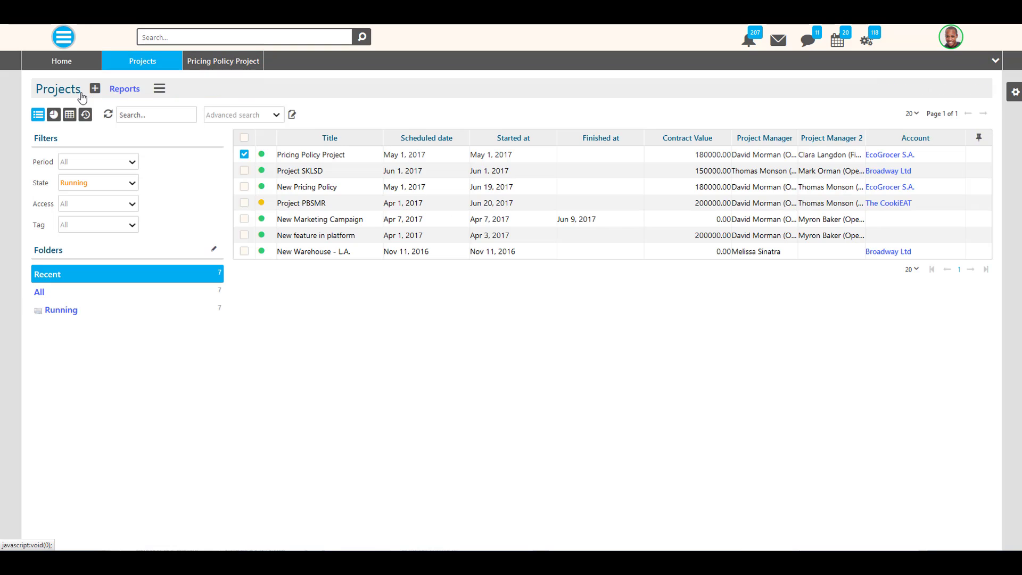
{"action": "left_click", "coordinate": [160, 91]}
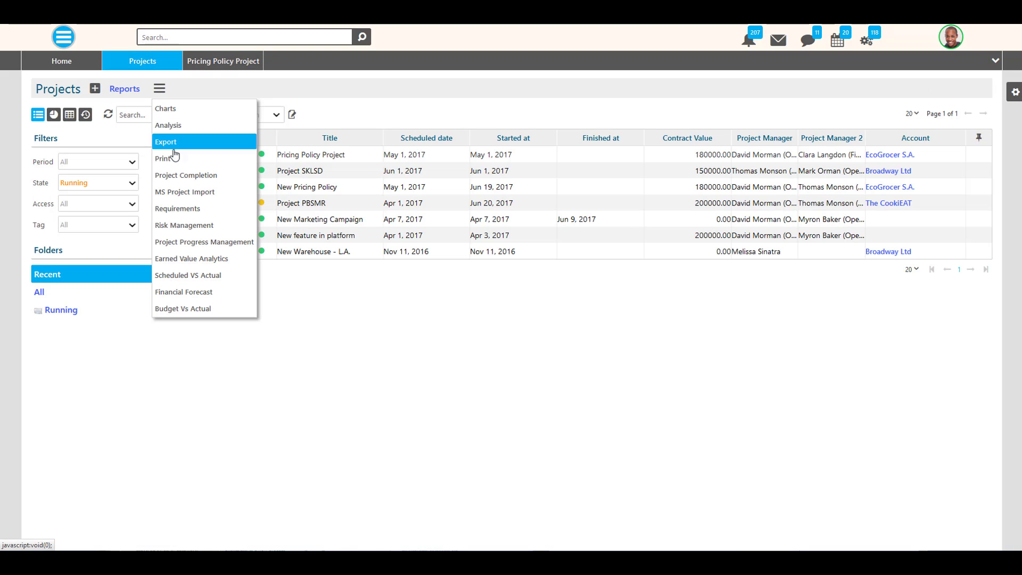
{"action": "left_click", "coordinate": [183, 242]}
{"action": "left_click", "coordinate": [223, 88]}
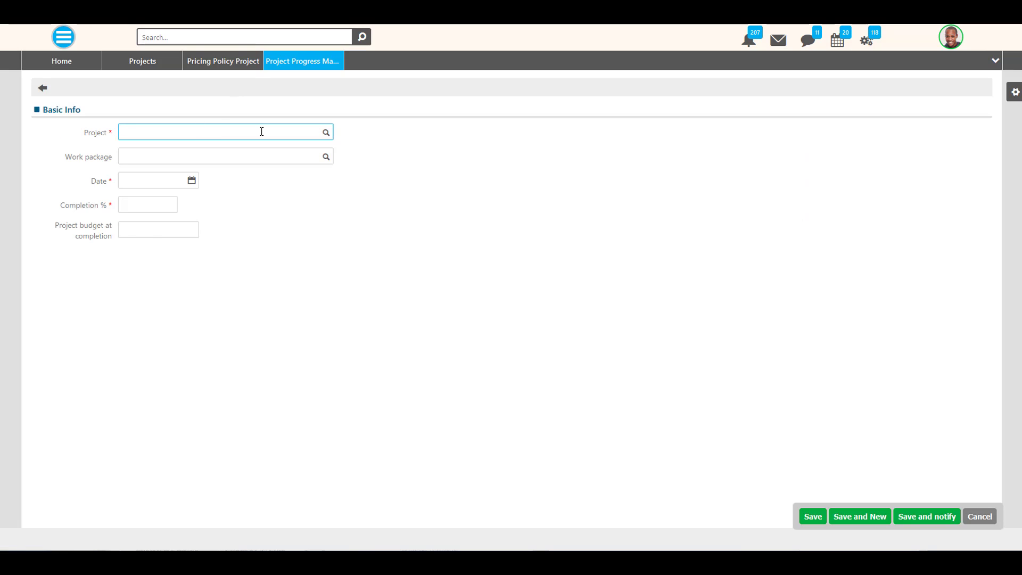
{"action": "left_click", "coordinate": [326, 132]}
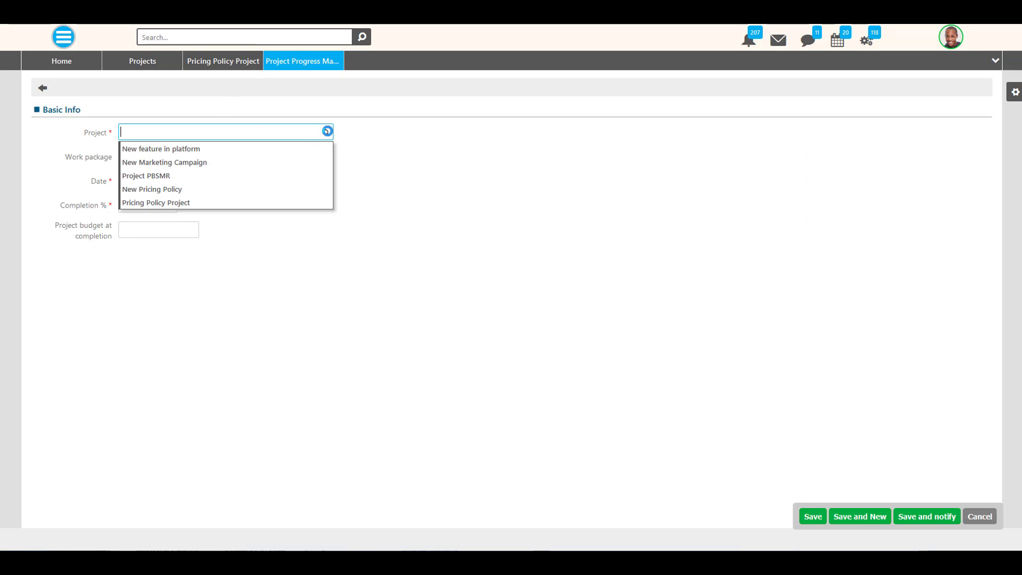
{"action": "left_click", "coordinate": [260, 203]}
Step: Fill in the Business Strategy work package, date 5/25/2017 and 95% completion, and save the progress record
{"action": "left_click", "coordinate": [238, 154]}
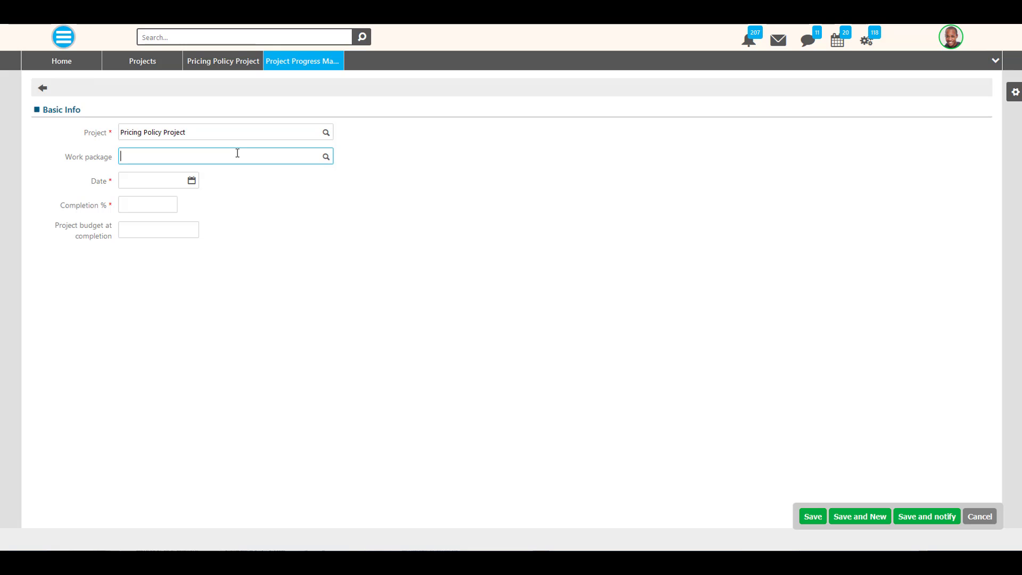
{"action": "type", "text": "Business Strategy"}
{"action": "left_click", "coordinate": [192, 181]}
{"action": "left_click", "coordinate": [128, 201]}
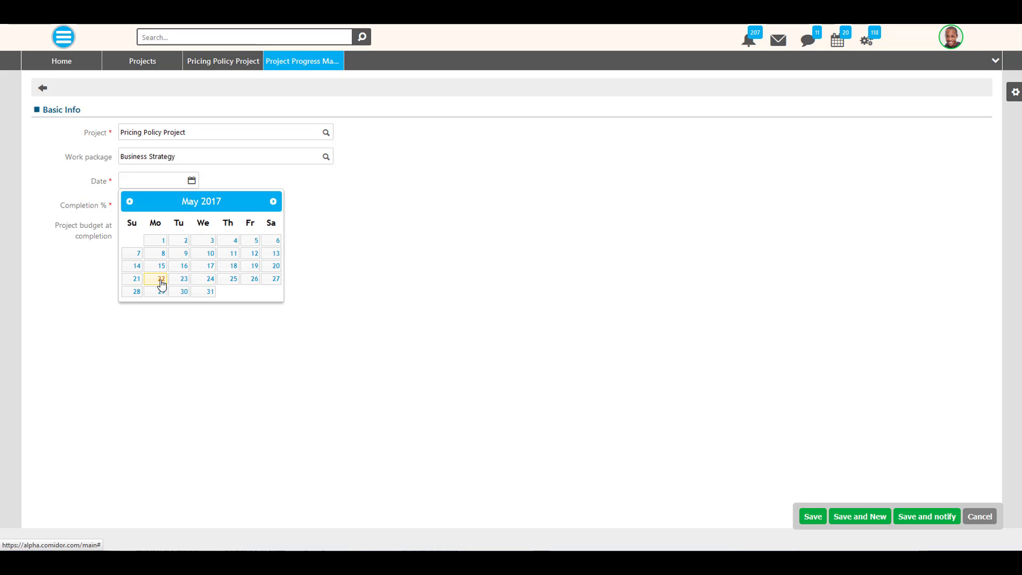
{"action": "left_click", "coordinate": [232, 282]}
{"action": "left_click", "coordinate": [143, 206]}
{"action": "type", "text": "9"}
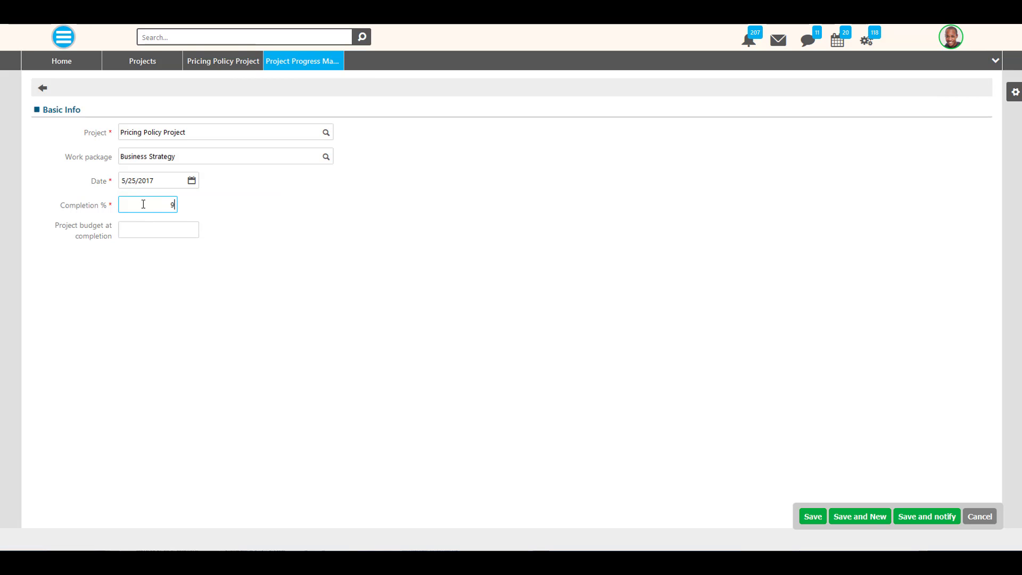
{"action": "type", "text": "5"}
{"action": "left_click", "coordinate": [812, 516]}
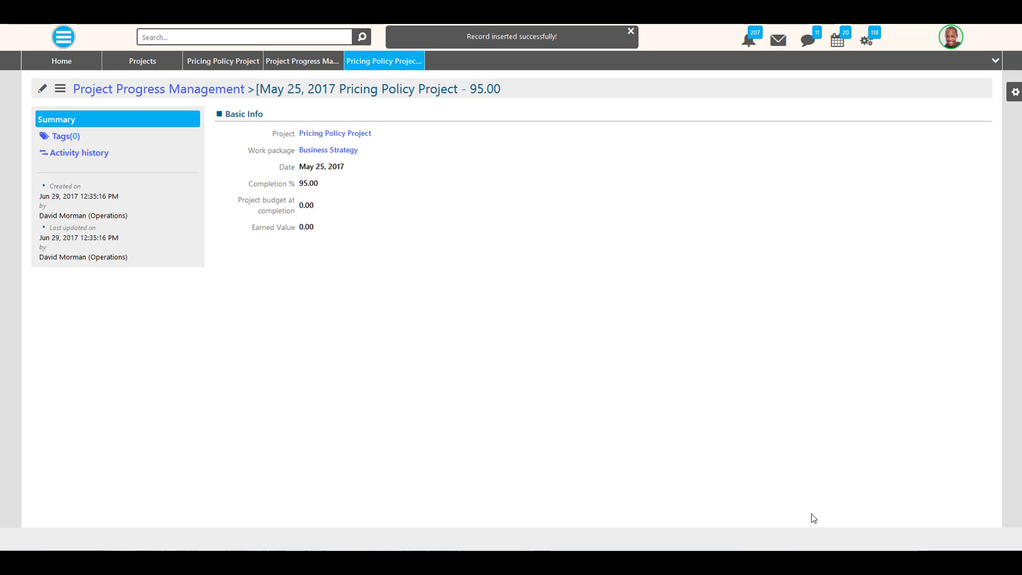
Step: In the Pricing Policy Project's Gantt chart, set the Market Research work package's progress until today to 60%
{"action": "left_click", "coordinate": [237, 63]}
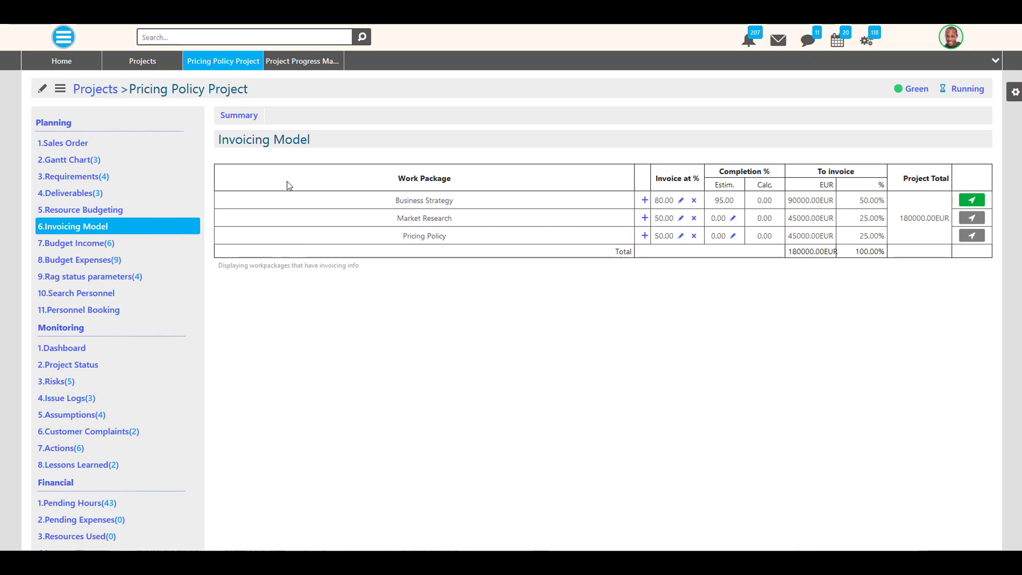
{"action": "left_click", "coordinate": [78, 161]}
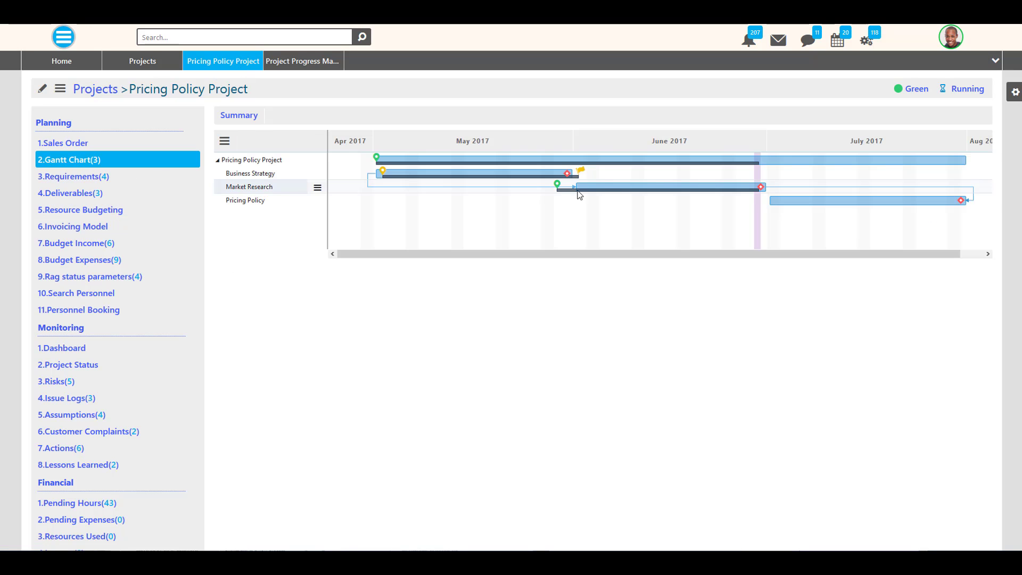
{"action": "right_click", "coordinate": [602, 185]}
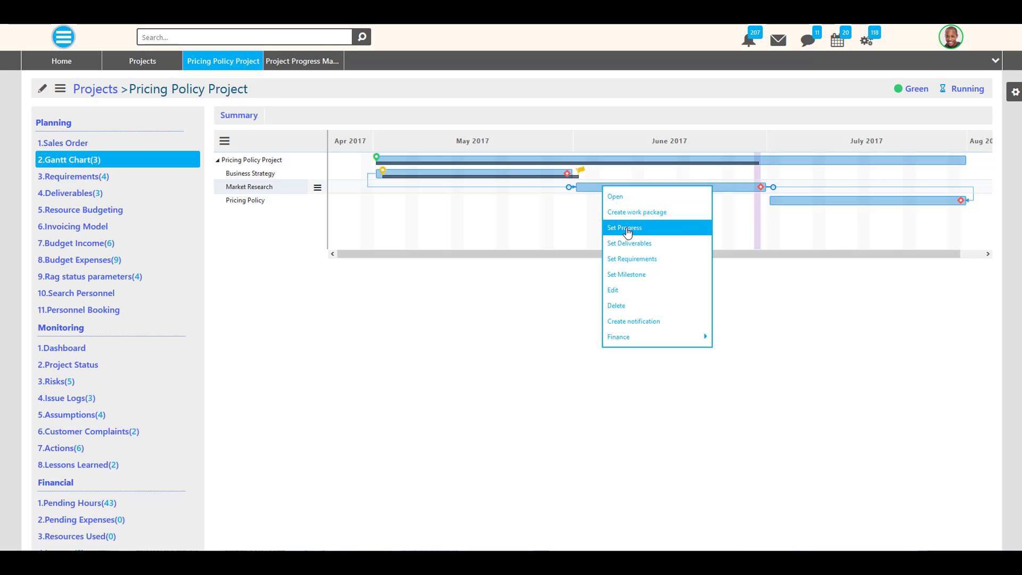
{"action": "left_click", "coordinate": [318, 189]}
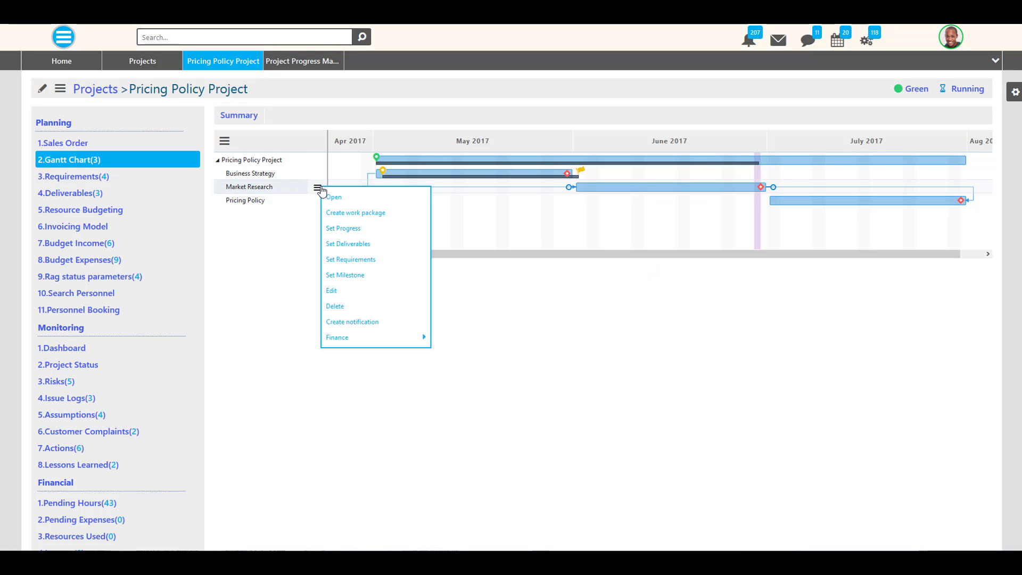
{"action": "left_click", "coordinate": [346, 229]}
{"action": "type", "text": "50"}
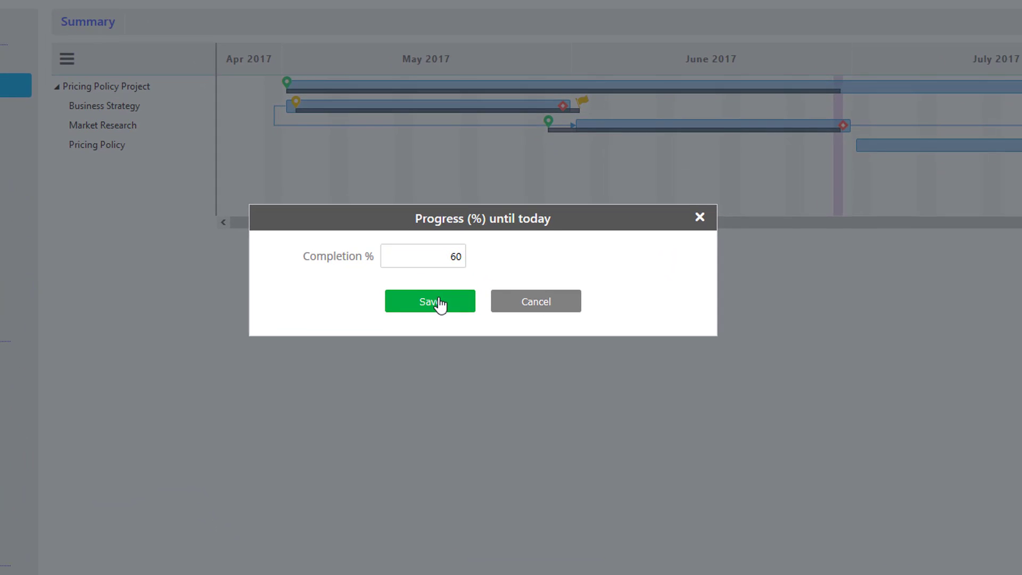
{"action": "left_click", "coordinate": [470, 308]}
Step: Try to set the whole Pricing Policy Project's completion to 60% from the Gantt chart, and discard the entry
{"action": "mouse_move", "coordinate": [293, 145]}
{"action": "left_click", "coordinate": [204, 91]}
{"action": "left_click", "coordinate": [238, 125]}
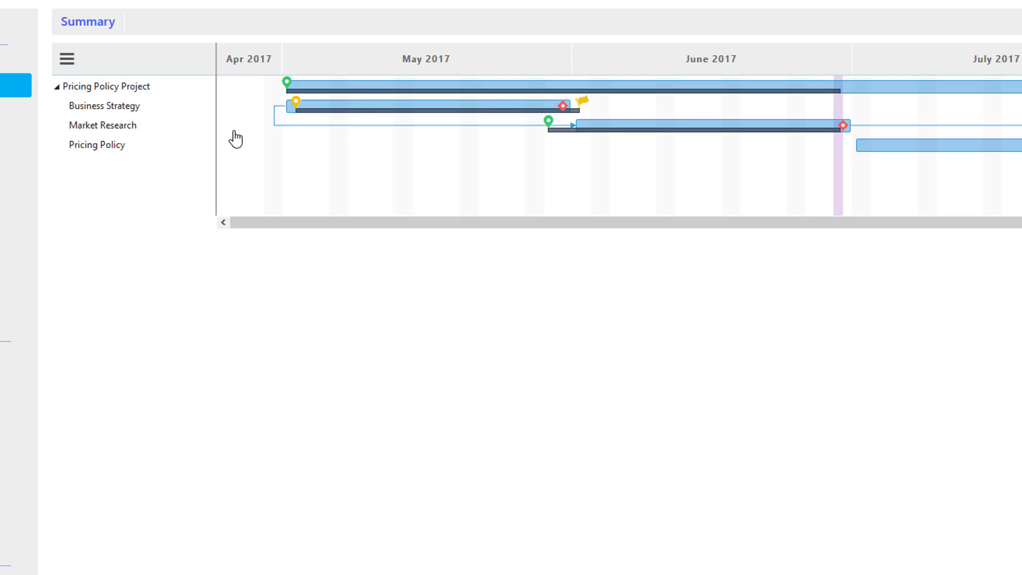
{"action": "type", "text": "60"}
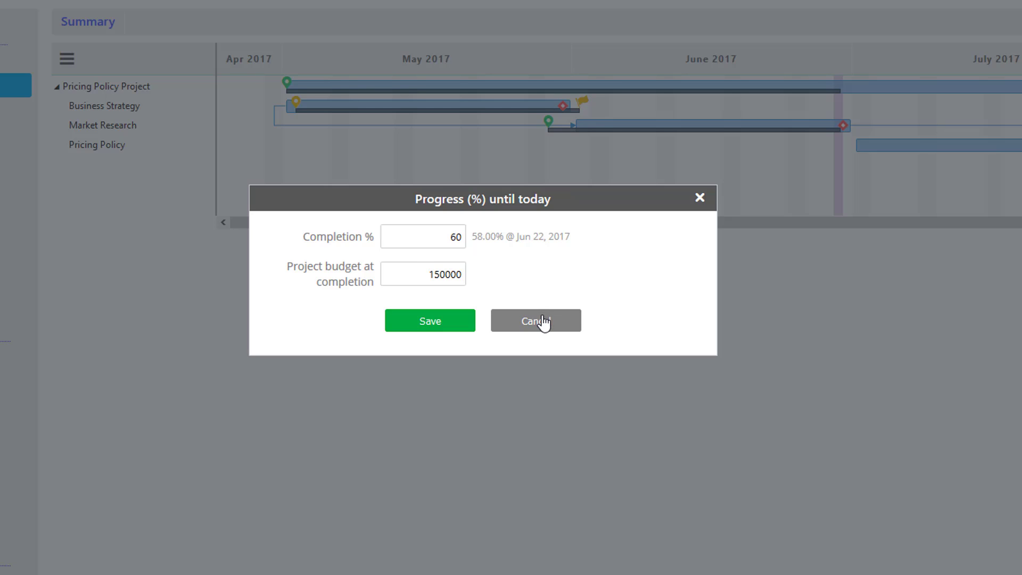
{"action": "left_click", "coordinate": [545, 321]}
Step: Examine the notification options for the Pricing Policy Project and its Business Strategy work package without saving any
{"action": "left_click", "coordinate": [201, 88]}
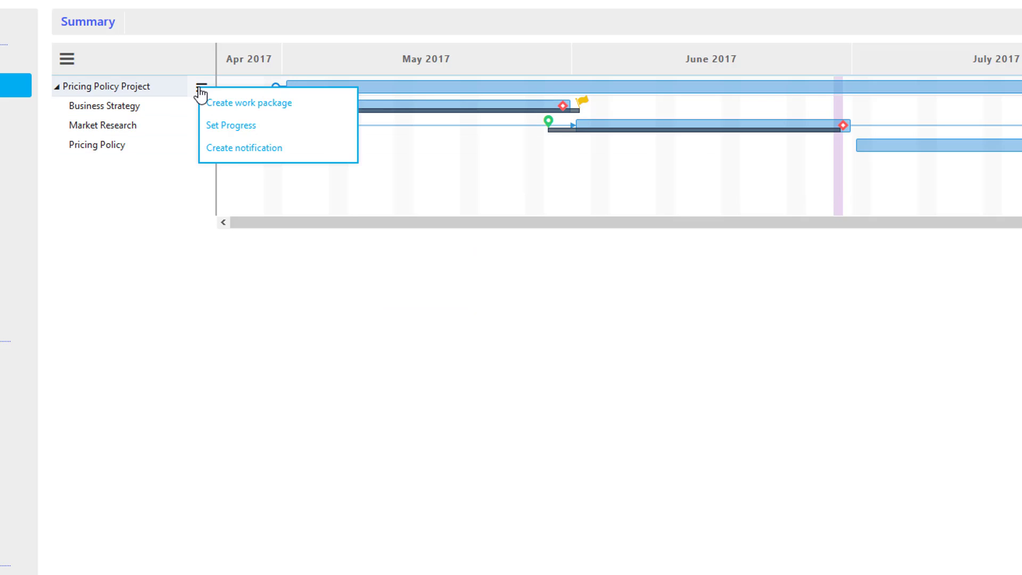
{"action": "left_click", "coordinate": [240, 154]}
{"action": "left_click", "coordinate": [550, 316]}
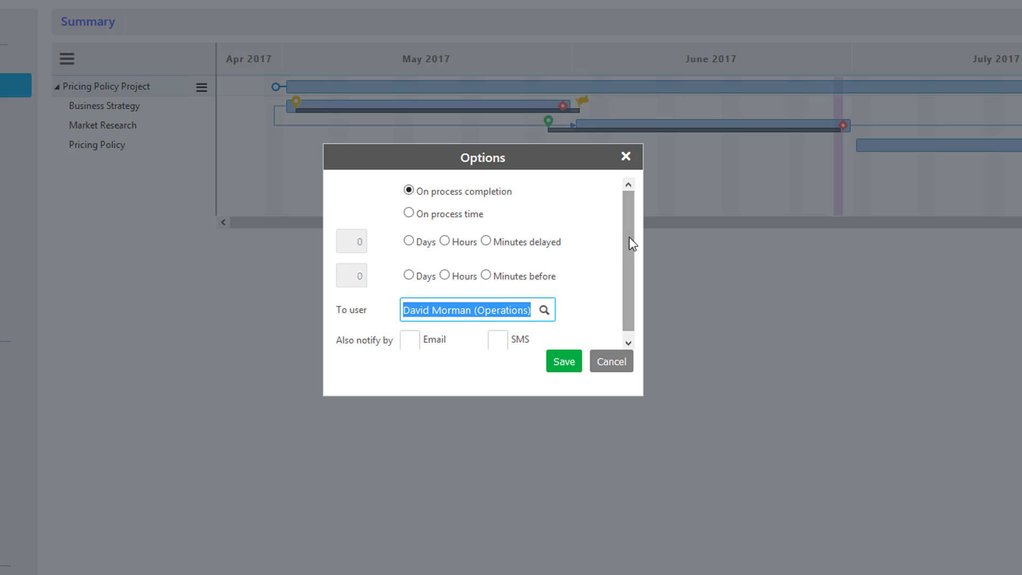
{"action": "left_click", "coordinate": [611, 364]}
{"action": "right_click", "coordinate": [461, 106]}
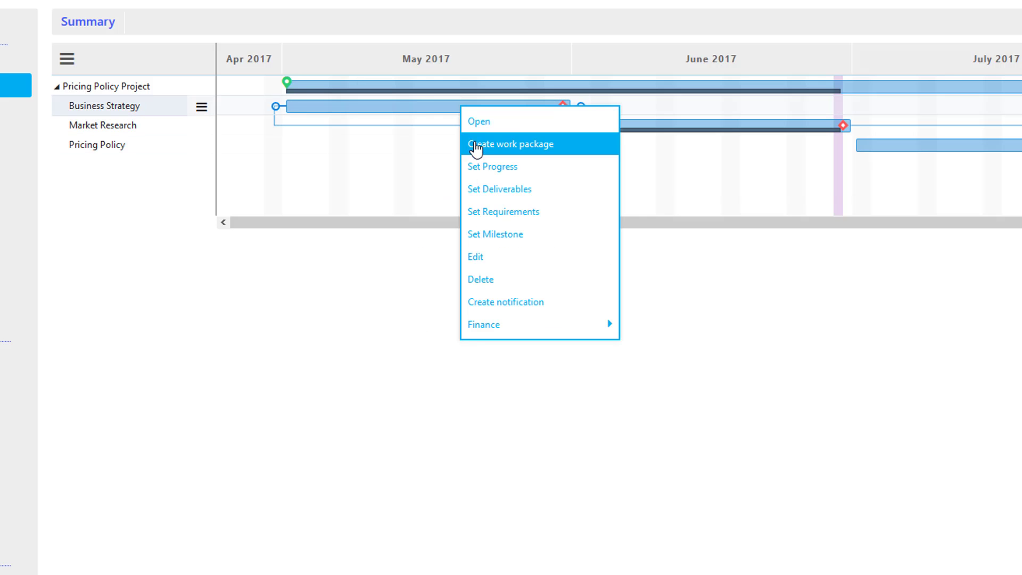
{"action": "left_click", "coordinate": [517, 303]}
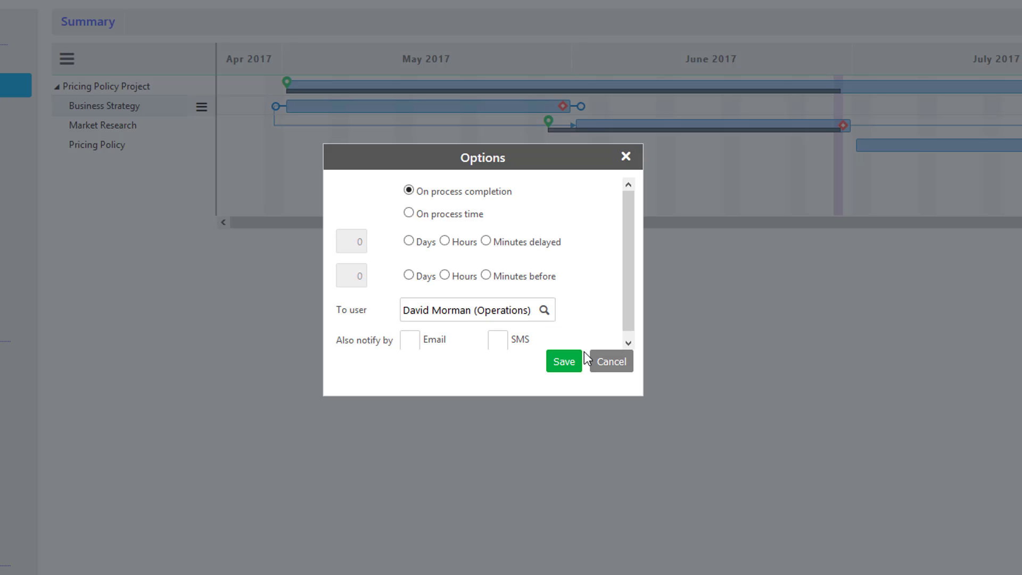
{"action": "left_click", "coordinate": [607, 364]}
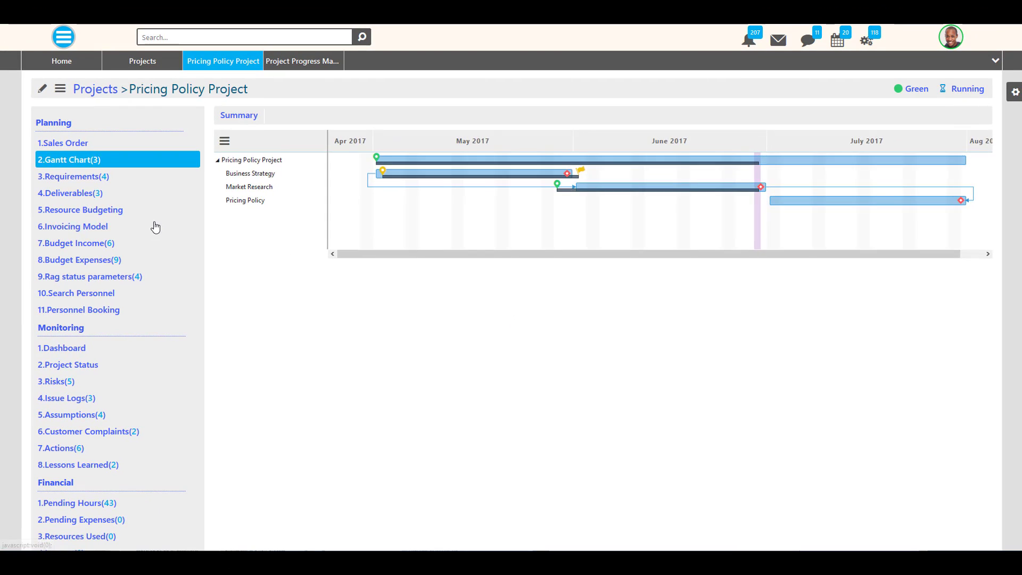
Step: In the project's Invoicing Model, set the Market Research work package's estimated completion to 50%
{"action": "left_click", "coordinate": [155, 226]}
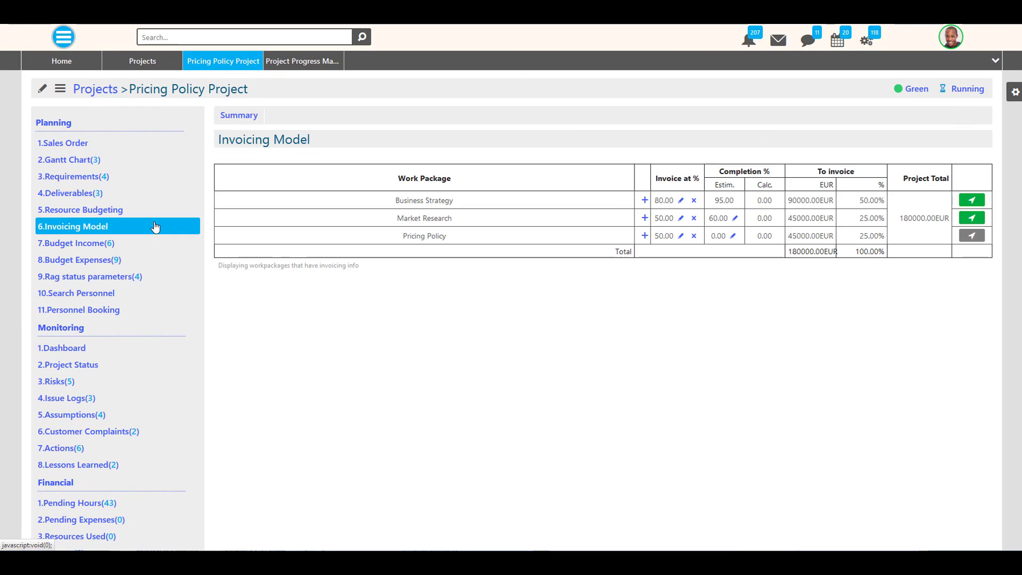
{"action": "left_click", "coordinate": [735, 218]}
{"action": "double_click", "coordinate": [485, 277]}
{"action": "type", "text": "50"}
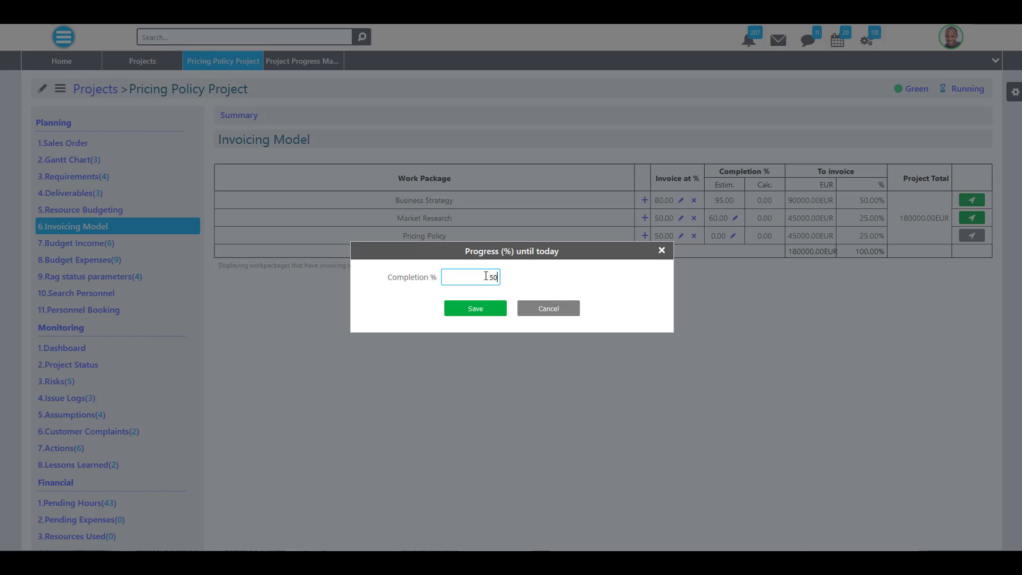
{"action": "left_click", "coordinate": [491, 311]}
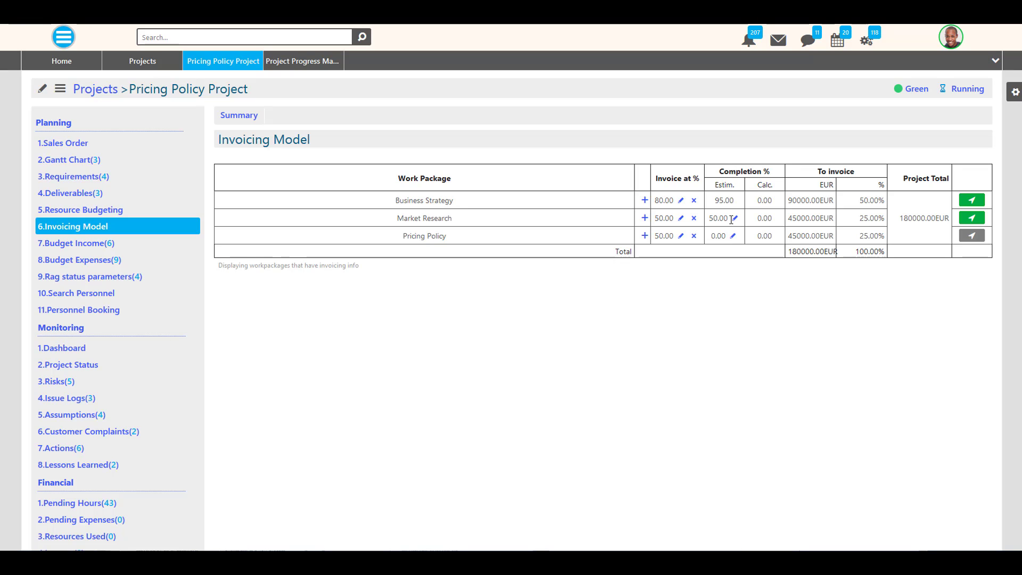
Step: Send the Business Strategy and Market Research work packages to invoicing
{"action": "left_click", "coordinate": [969, 205]}
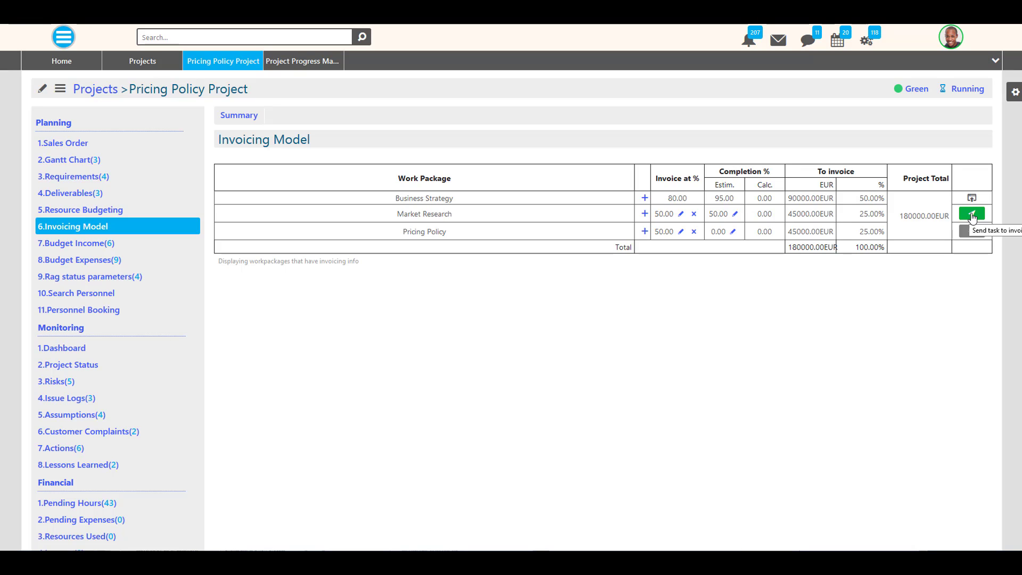
{"action": "left_click", "coordinate": [971, 213]}
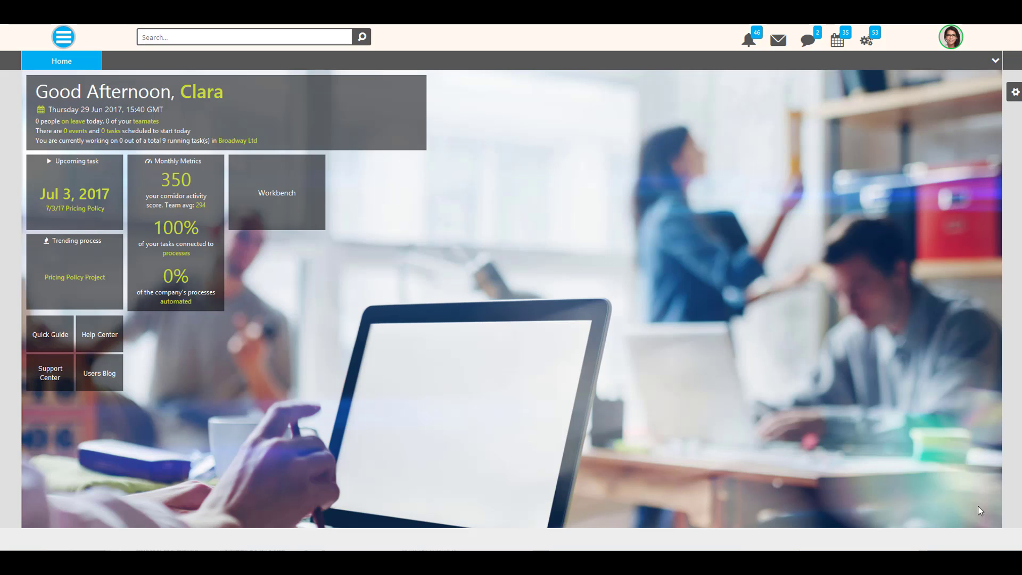
Step: Check the calendar and notifications, and examine the invoicing status of the Business Strategy and Market Research work packages
{"action": "left_click", "coordinate": [836, 43]}
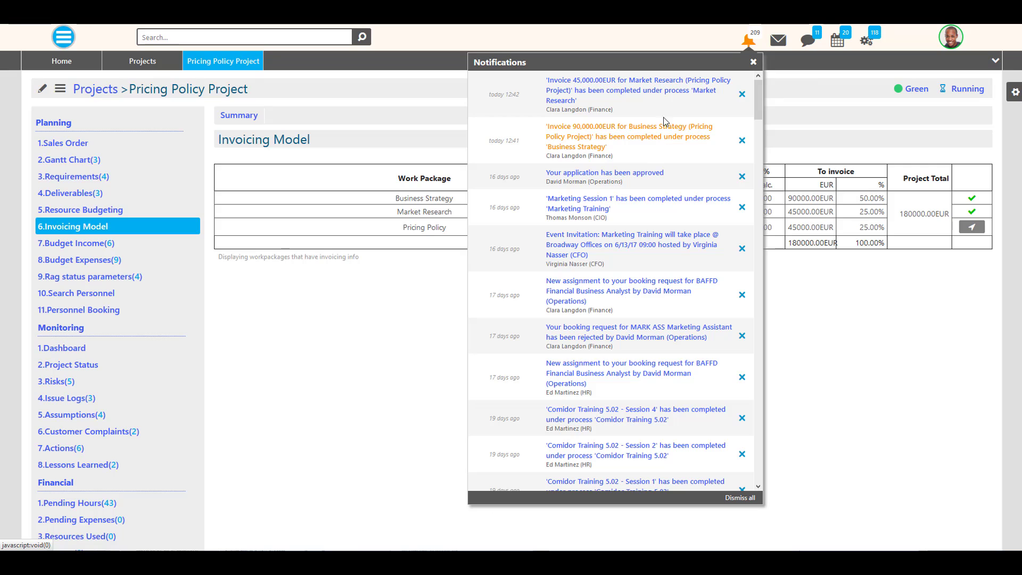
{"action": "left_click", "coordinate": [753, 63]}
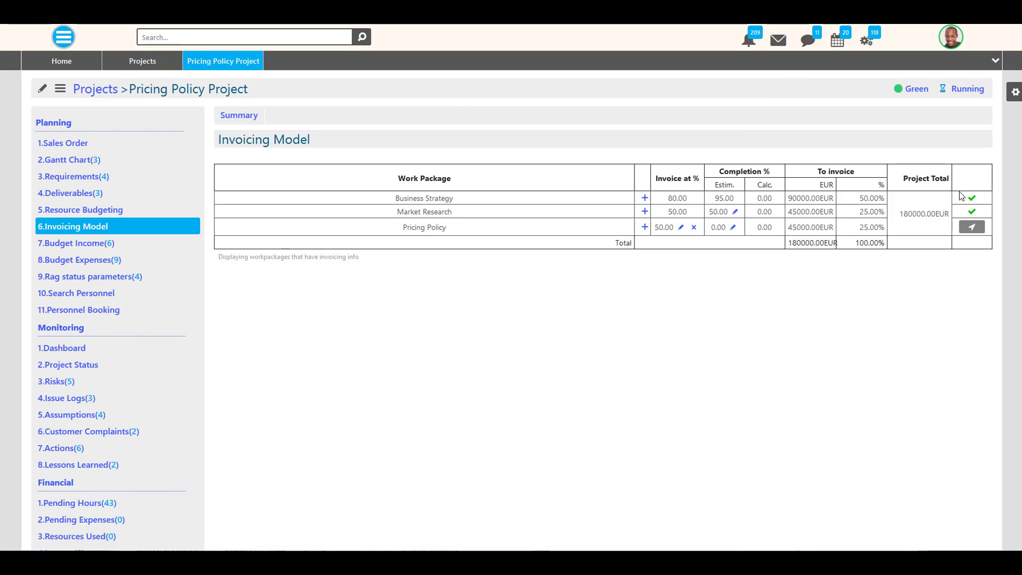
{"action": "mouse_move", "coordinate": [969, 199]}
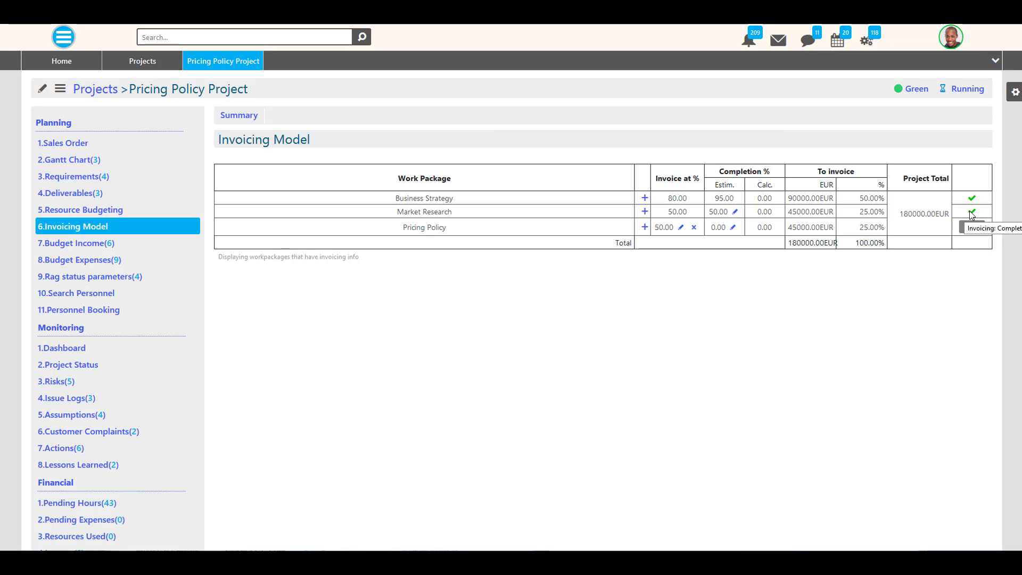
{"action": "scroll", "coordinate": [209, 499], "scroll_direction": "down", "scroll_amount": 2}
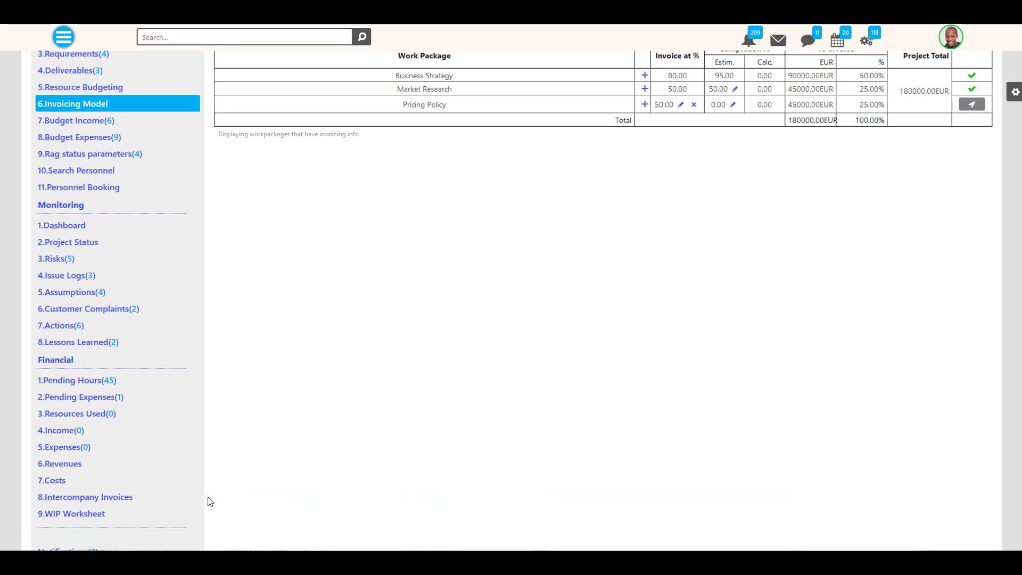
{"action": "scroll", "coordinate": [210, 501], "scroll_direction": "up", "scroll_amount": 2}
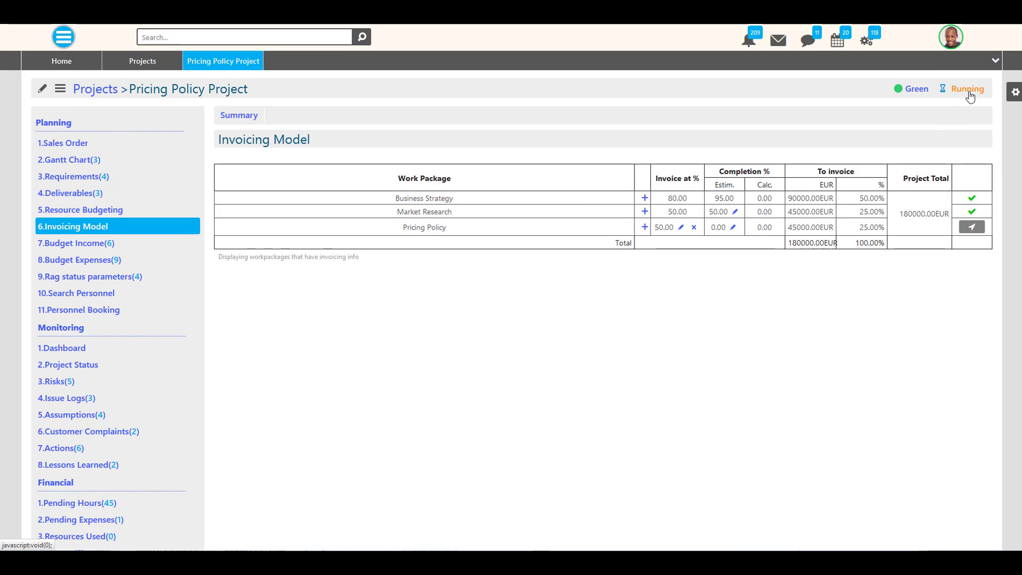
Step: View the available Projects module pages and the project's Pending Hours and Pending Expenses pages
{"action": "left_click", "coordinate": [65, 42]}
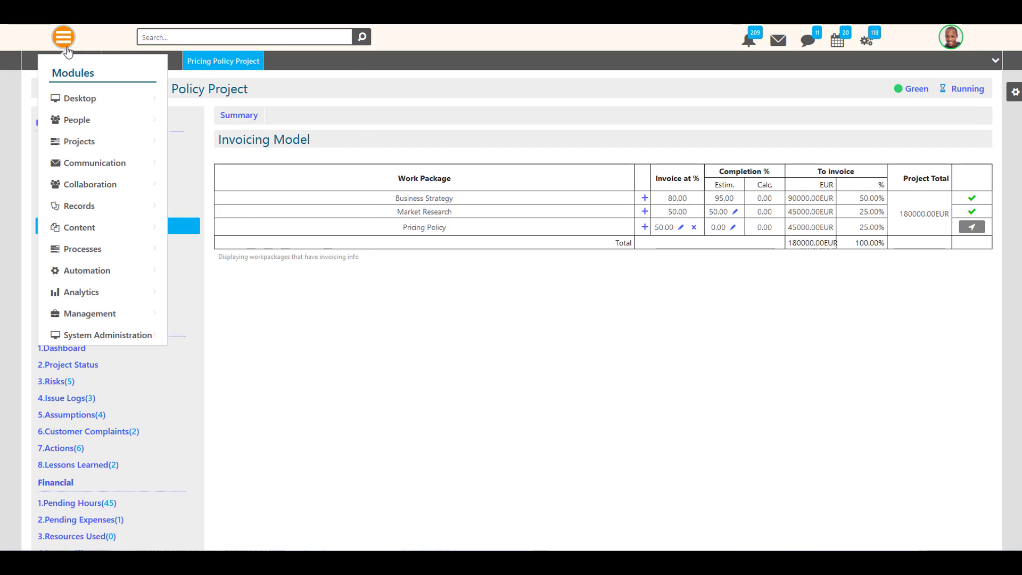
{"action": "mouse_move", "coordinate": [84, 141]}
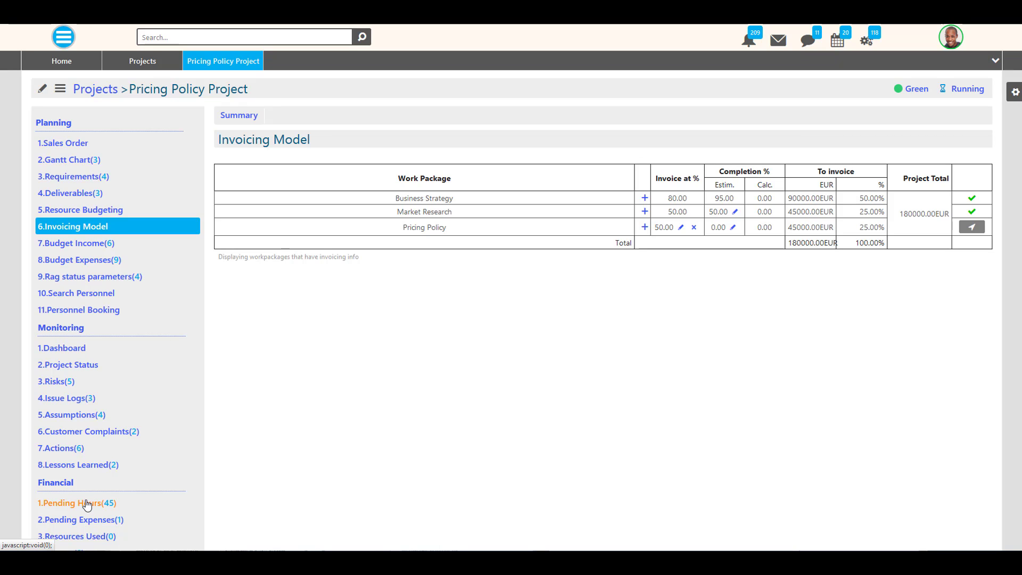
{"action": "left_click", "coordinate": [87, 504]}
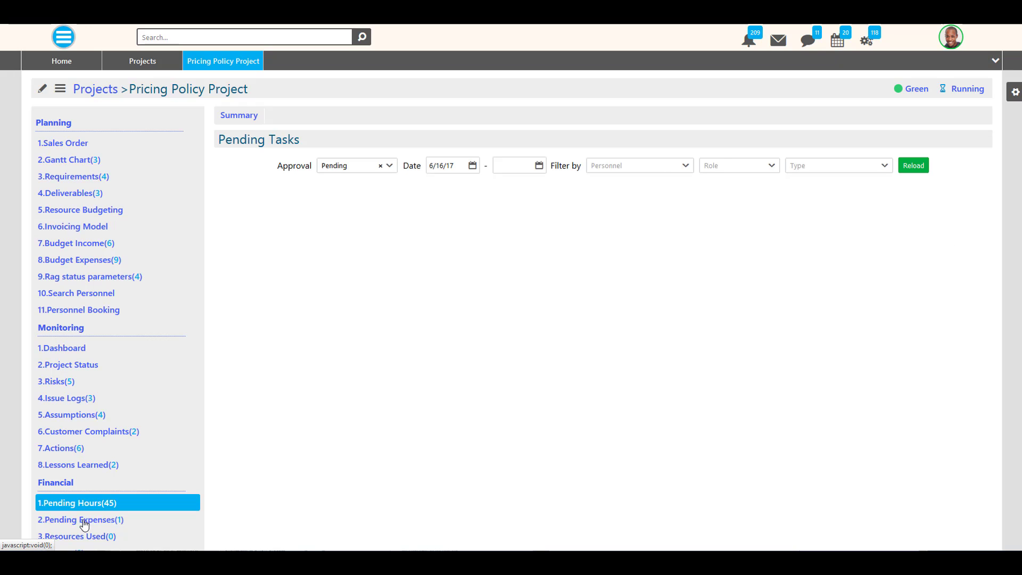
{"action": "left_click", "coordinate": [84, 525]}
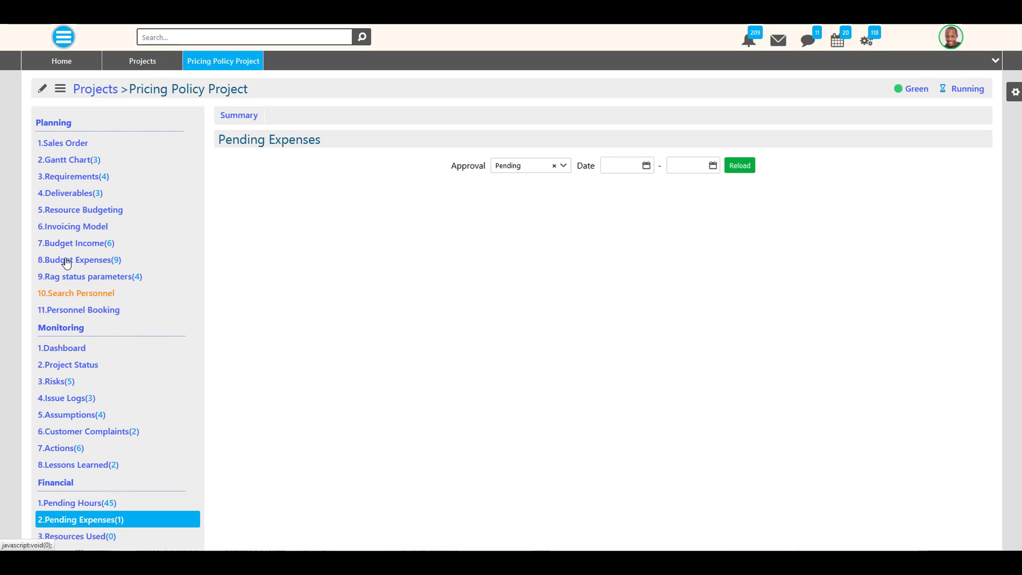
Step: Open Project Task Approvals and set the date range from 5/1/2017 to 7/31/2017
{"action": "left_click", "coordinate": [61, 39]}
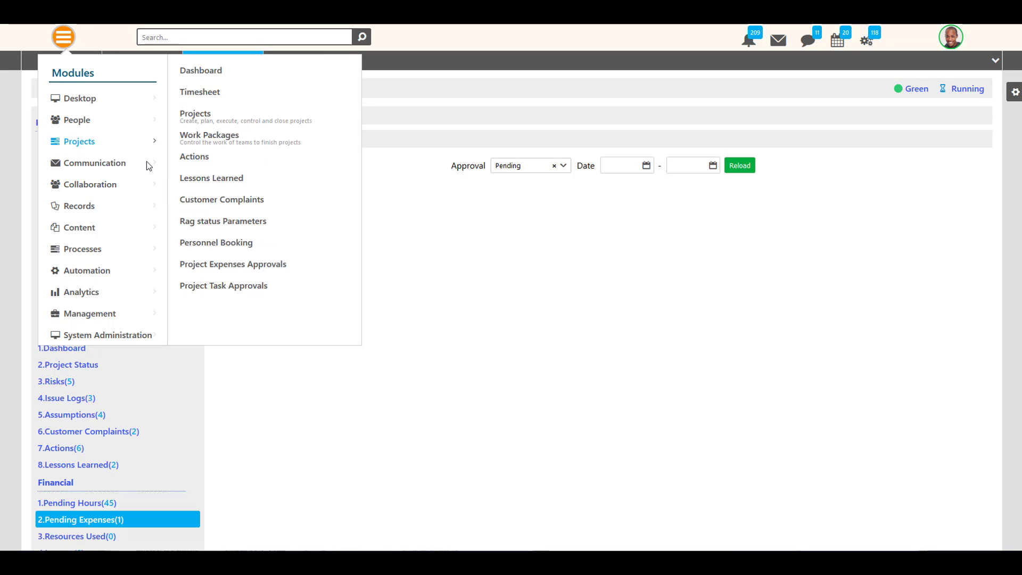
{"action": "left_click", "coordinate": [226, 294]}
{"action": "left_click", "coordinate": [309, 115]}
{"action": "left_click", "coordinate": [273, 137]}
{"action": "left_click", "coordinate": [299, 175]}
{"action": "left_click", "coordinate": [375, 115]}
{"action": "left_click", "coordinate": [484, 136]}
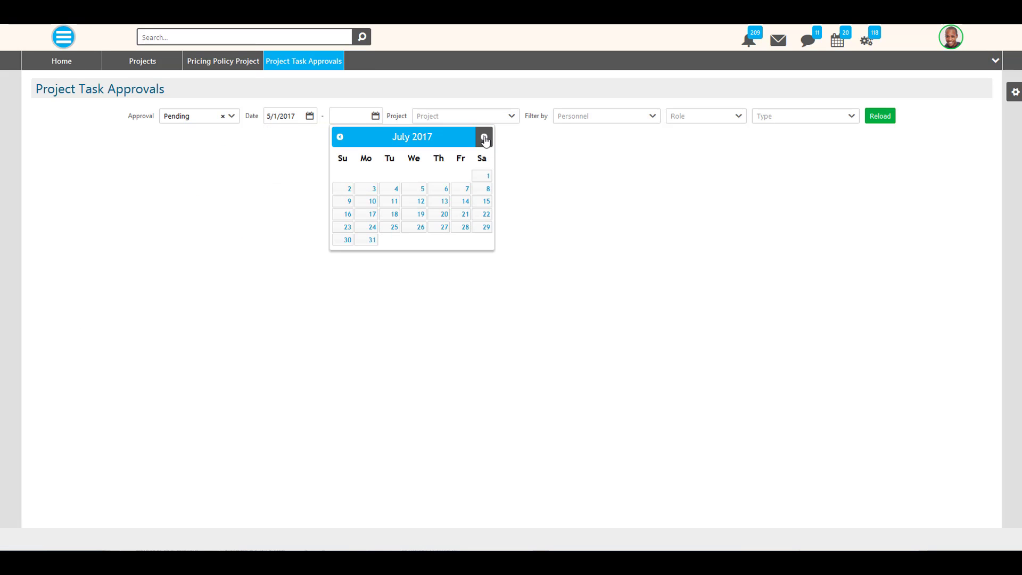
{"action": "left_click", "coordinate": [372, 240]}
Step: Filter the pending task approvals by Pricing Policy Project and load the matching entries
{"action": "left_click", "coordinate": [462, 116]}
{"action": "type", "text": "Pricin"}
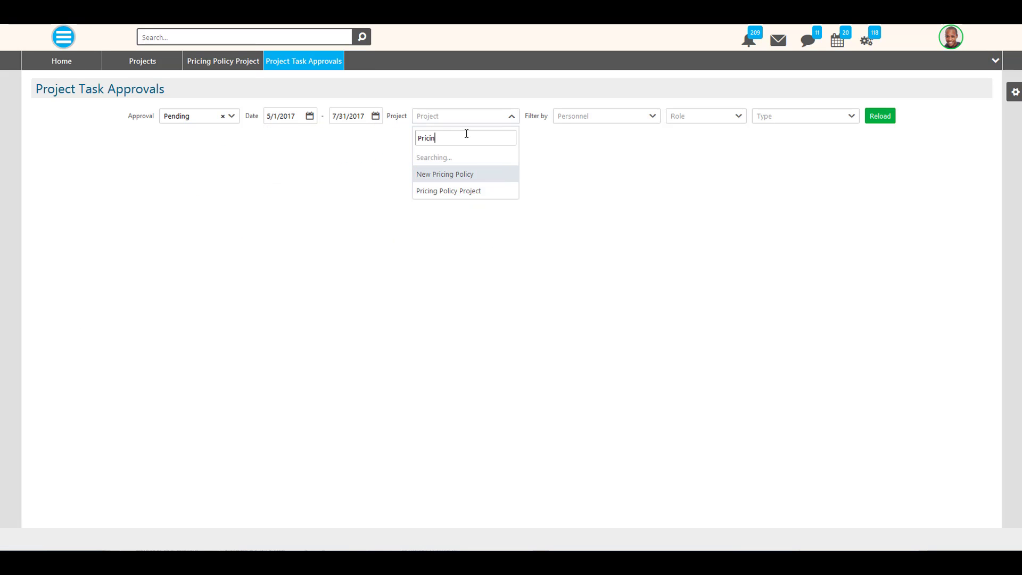
{"action": "key", "text": "Return"}
{"action": "left_click", "coordinate": [880, 118]}
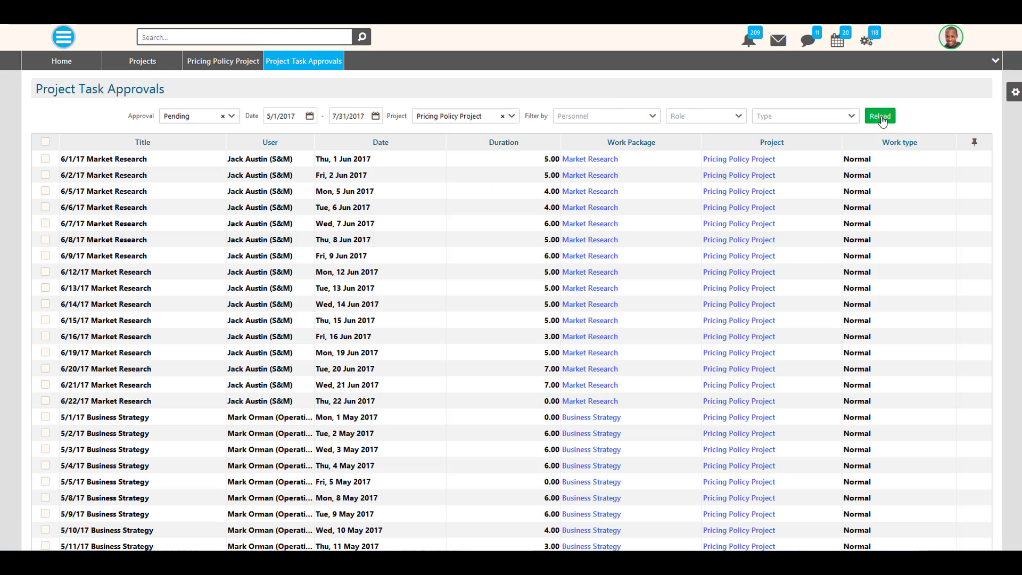
Step: Try rejecting the 6/1/17 Market Research hours with the reason "These hours are not accepted as part of the specific project"
{"action": "left_click", "coordinate": [45, 160]}
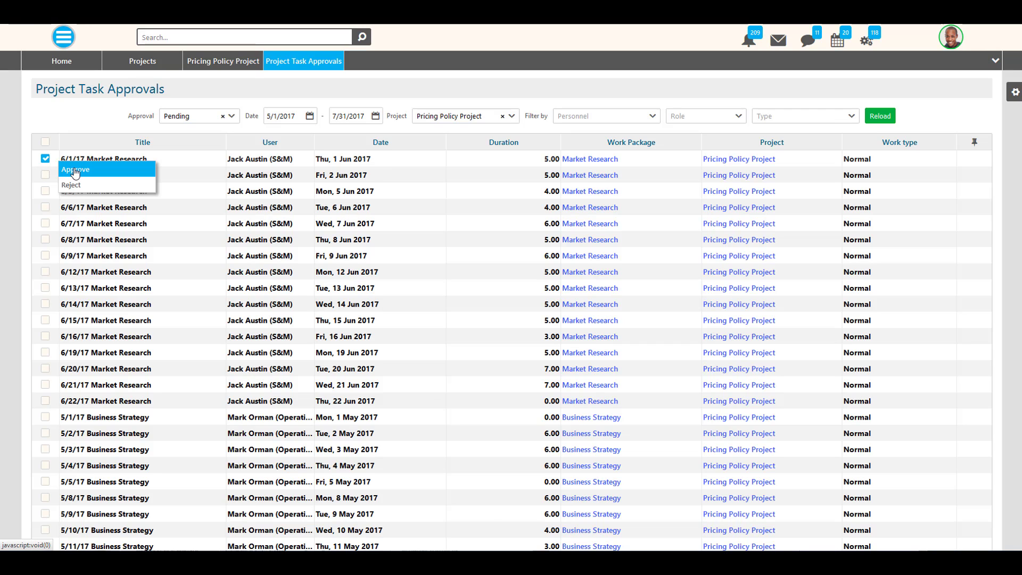
{"action": "left_click", "coordinate": [83, 185]}
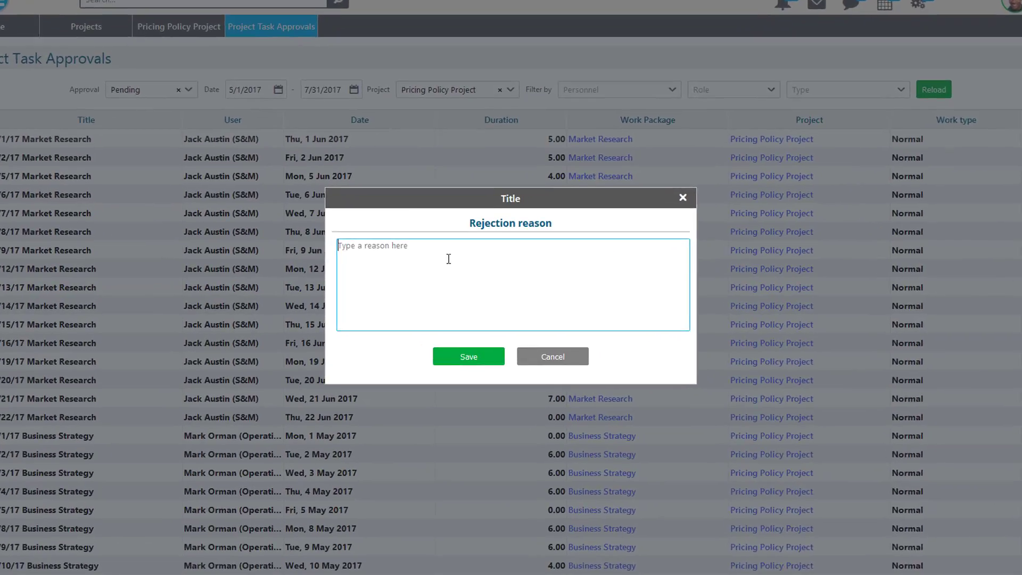
{"action": "type", "text": "These hours are not accepted as part of the specific project"}
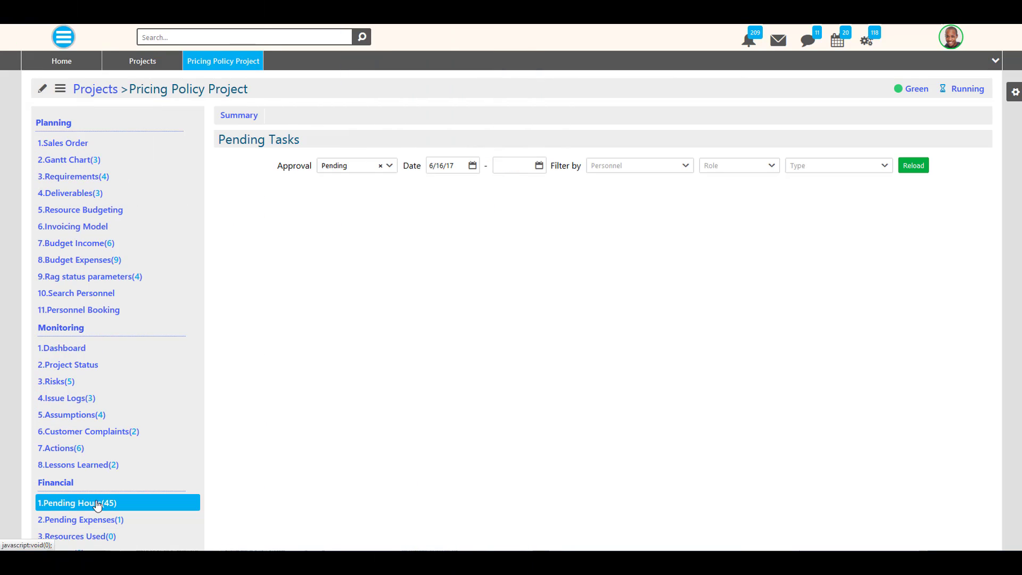
Step: In the project's Pending Hours, load the tasks from 5/1/2017 to 7/31/2017 and approve all of them
{"action": "left_click", "coordinate": [472, 165]}
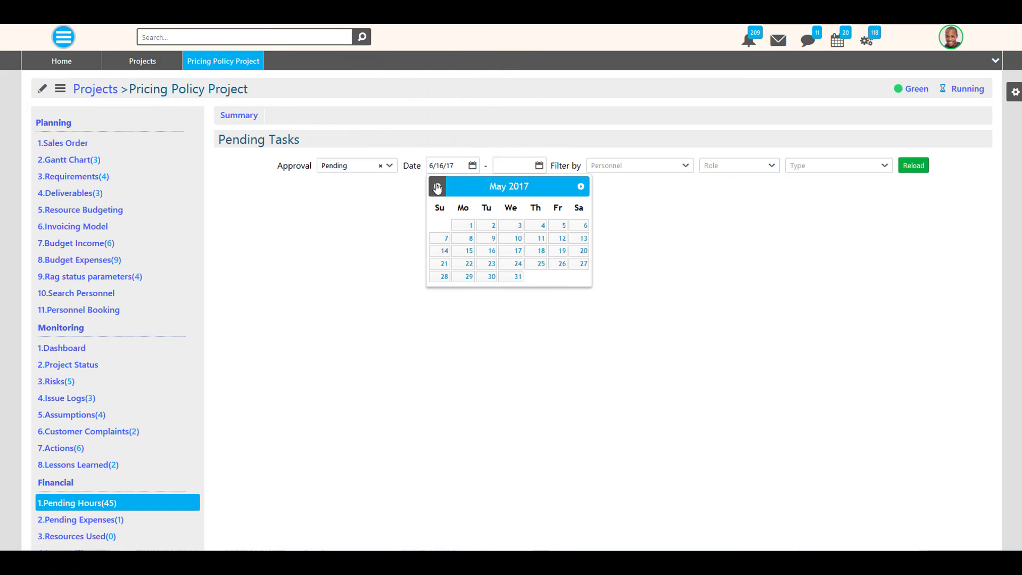
{"action": "left_click", "coordinate": [465, 223]}
{"action": "left_click", "coordinate": [538, 165]}
{"action": "left_click", "coordinate": [531, 292]}
{"action": "left_click", "coordinate": [914, 166]}
{"action": "left_click", "coordinate": [225, 192]}
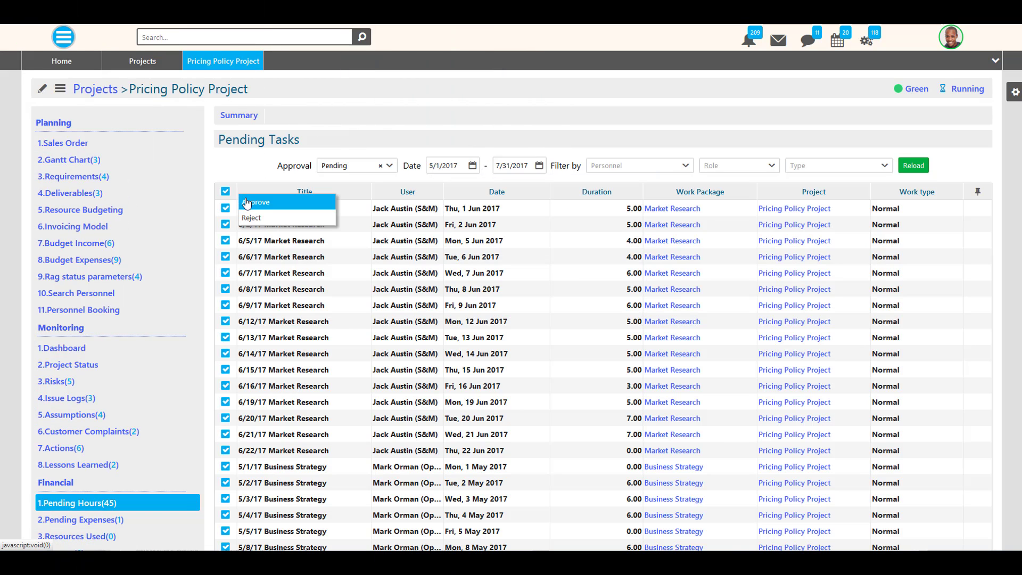
{"action": "left_click", "coordinate": [246, 203]}
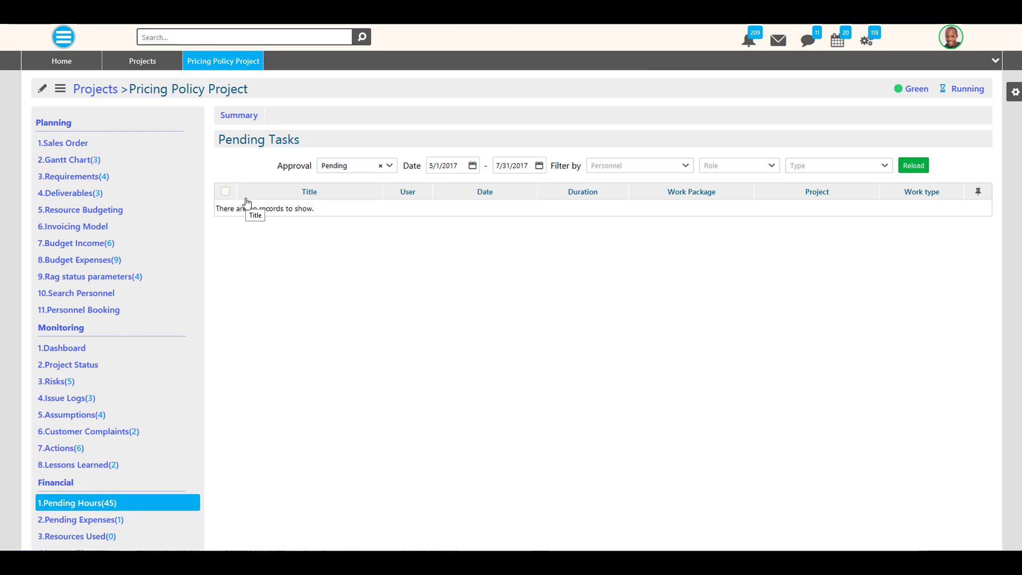
Step: Open Project Expenses Approvals and set the date range from 5/1/2017 to 7/31/2017
{"action": "left_click", "coordinate": [68, 39]}
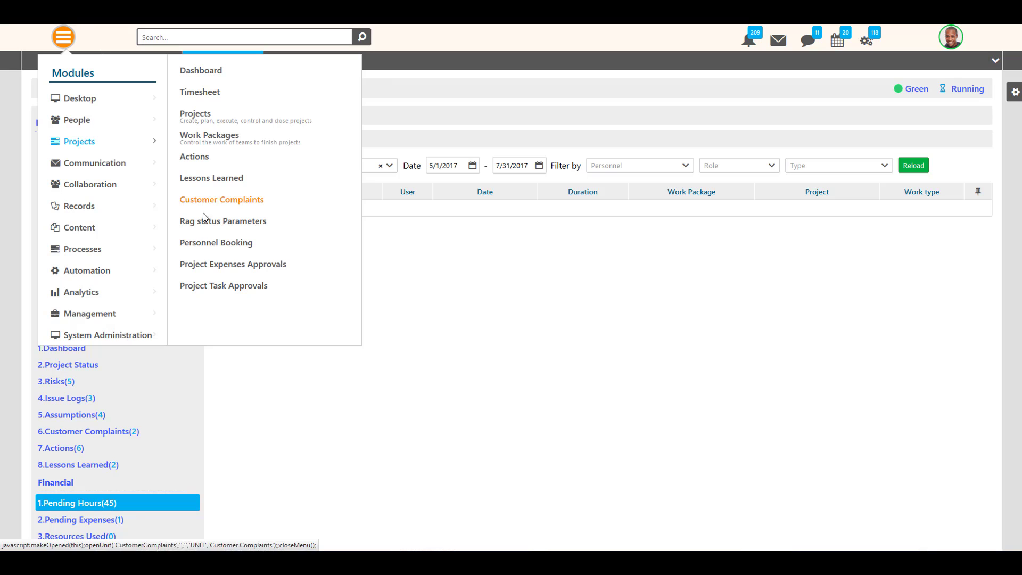
{"action": "left_click", "coordinate": [216, 265]}
{"action": "left_click", "coordinate": [479, 116]}
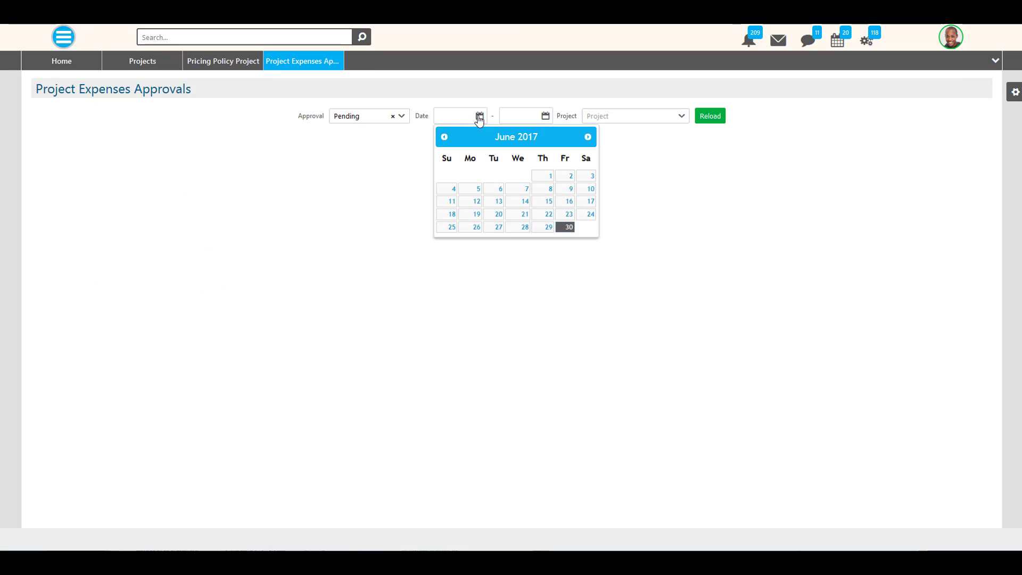
{"action": "left_click", "coordinate": [447, 138]}
{"action": "left_click", "coordinate": [467, 175]}
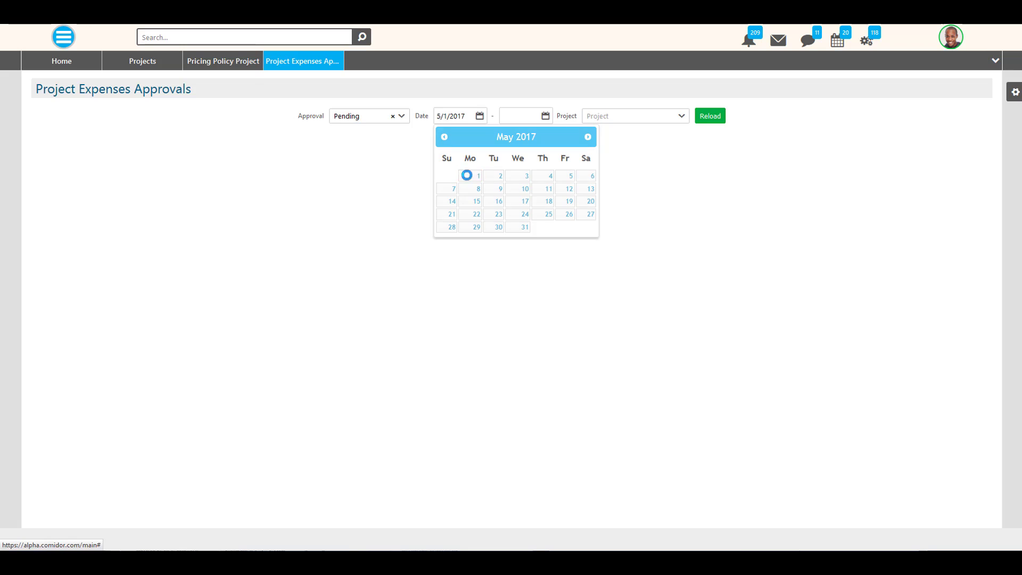
{"action": "left_click", "coordinate": [545, 117]}
{"action": "left_click", "coordinate": [541, 240]}
Step: Load the pending expenses for the Pricing Policy Project and view the approval options of the 20 Jun 2017 expense
{"action": "left_click", "coordinate": [673, 117]}
{"action": "type", "text": "pr"}
{"action": "left_click", "coordinate": [633, 186]}
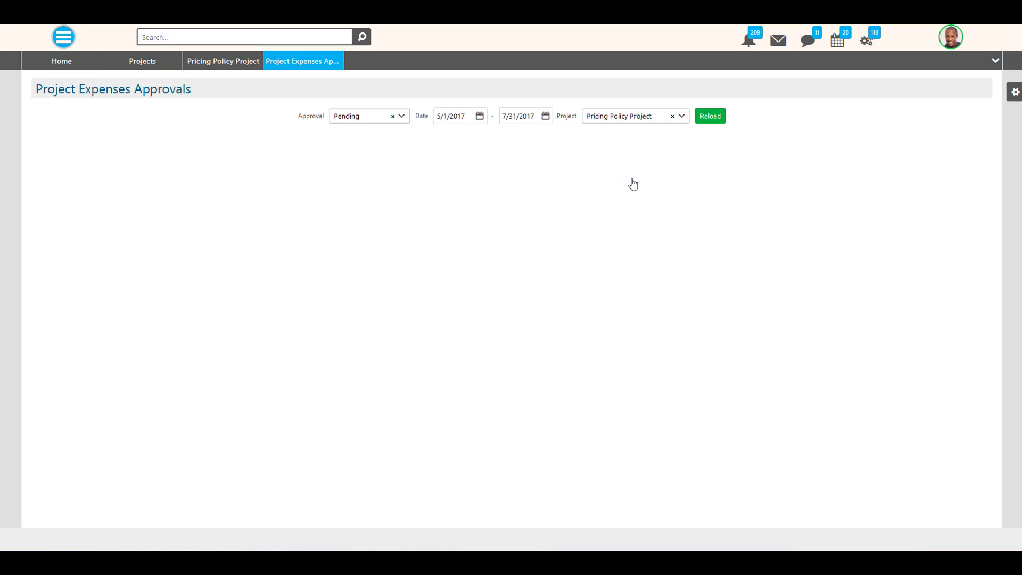
{"action": "left_click", "coordinate": [708, 118]}
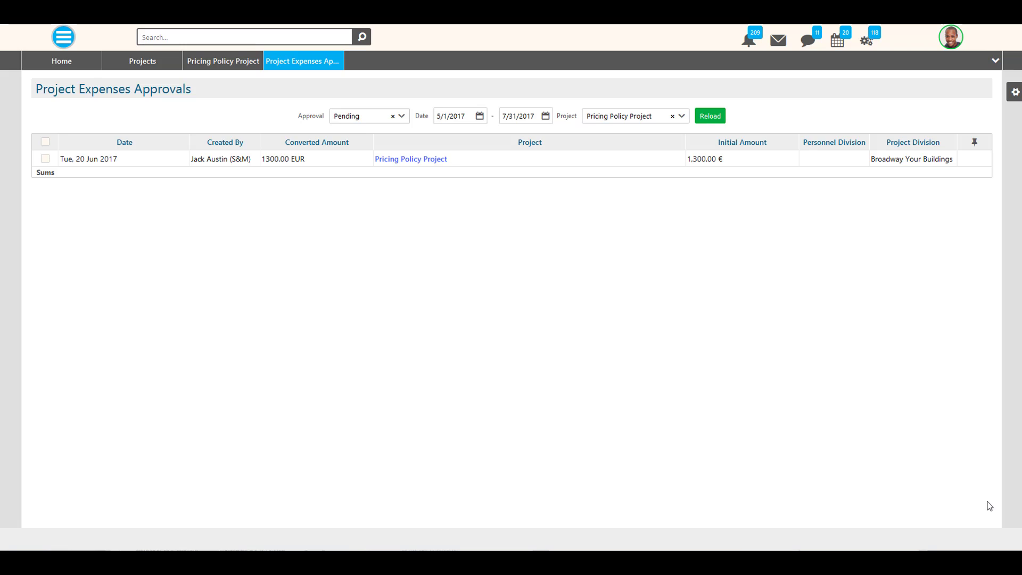
{"action": "left_click", "coordinate": [44, 159]}
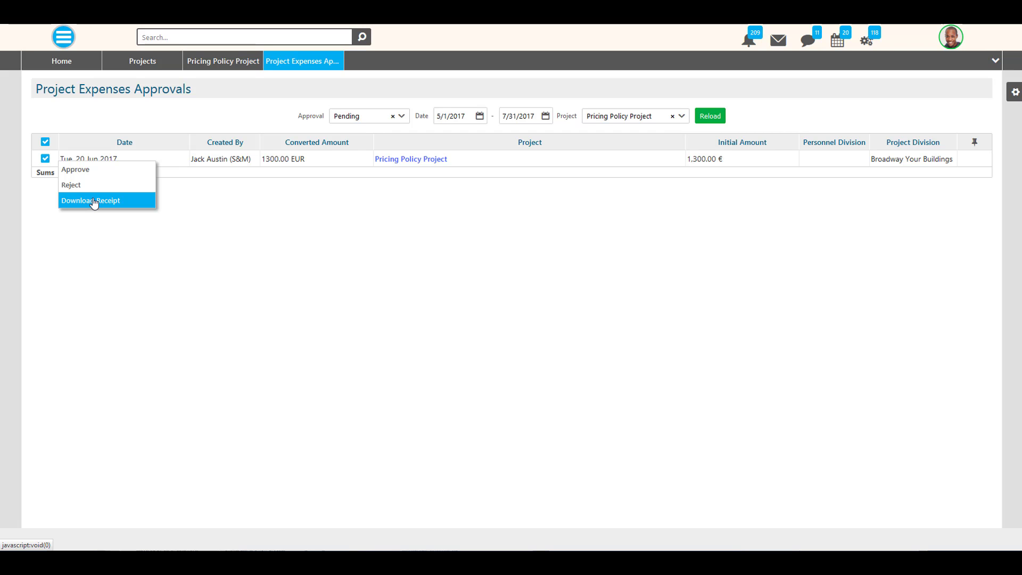
Step: Return to the Pricing Policy Project and approve its pending expense dated 20 Jun 2017
{"action": "left_click", "coordinate": [339, 57]}
{"action": "left_click", "coordinate": [200, 60]}
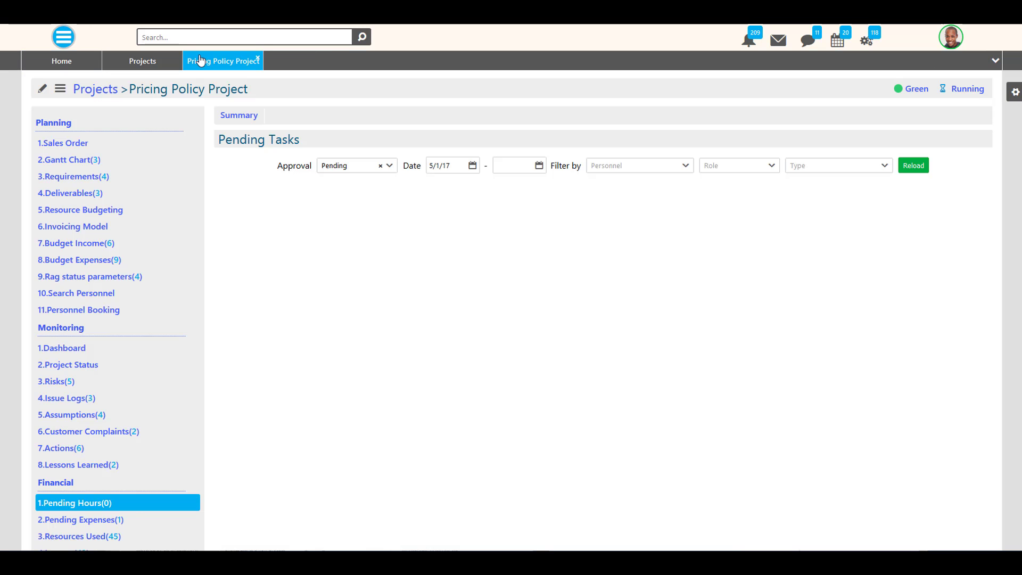
{"action": "left_click", "coordinate": [118, 521]}
{"action": "left_click", "coordinate": [225, 214]}
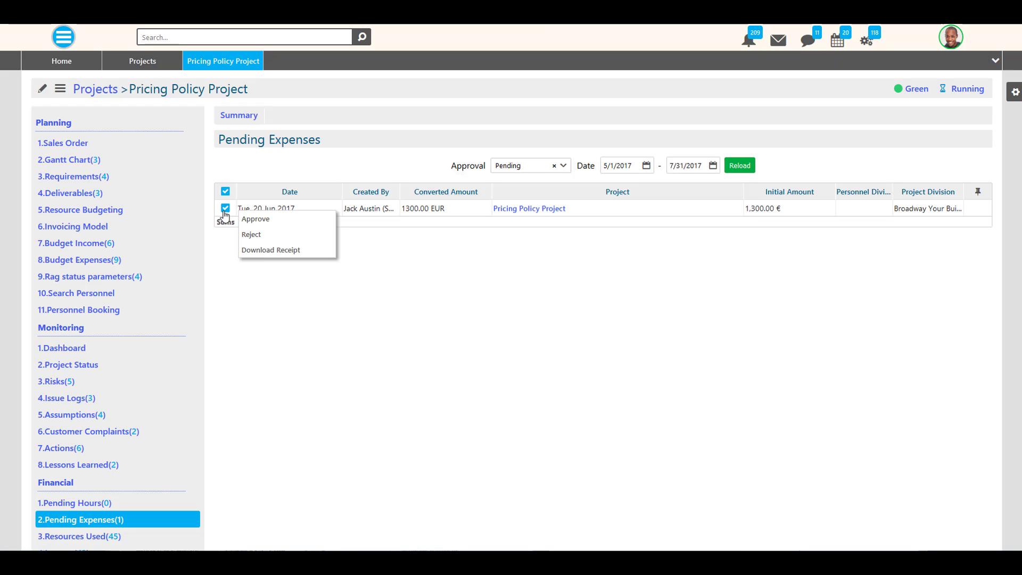
{"action": "left_click", "coordinate": [261, 220]}
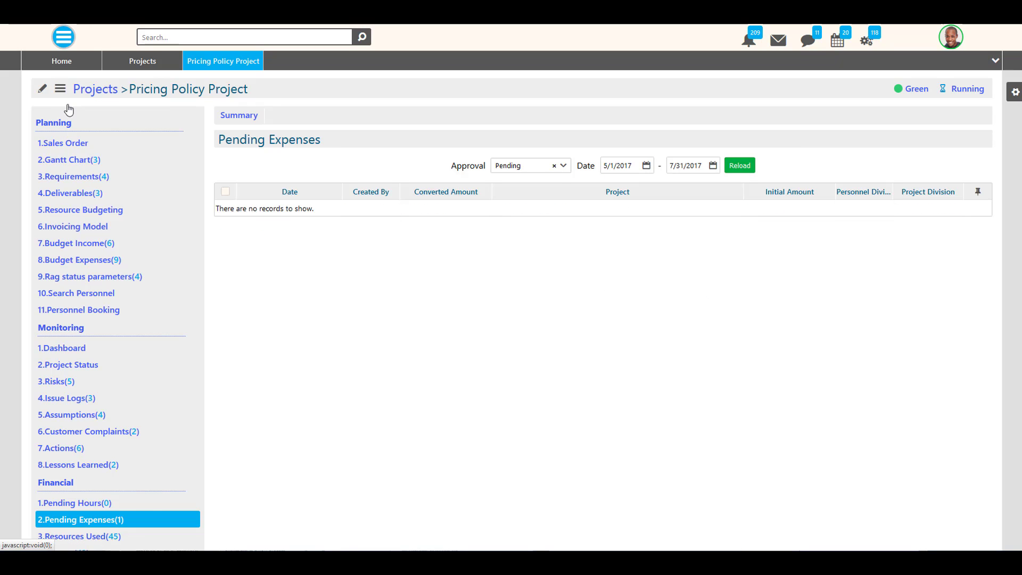
Step: Examine the project's pending hours, used resources, income and expenses, including the expenses without a category
{"action": "left_click", "coordinate": [116, 504]}
{"action": "scroll", "coordinate": [116, 479], "scroll_direction": "down", "scroll_amount": 2}
{"action": "left_click", "coordinate": [114, 415]}
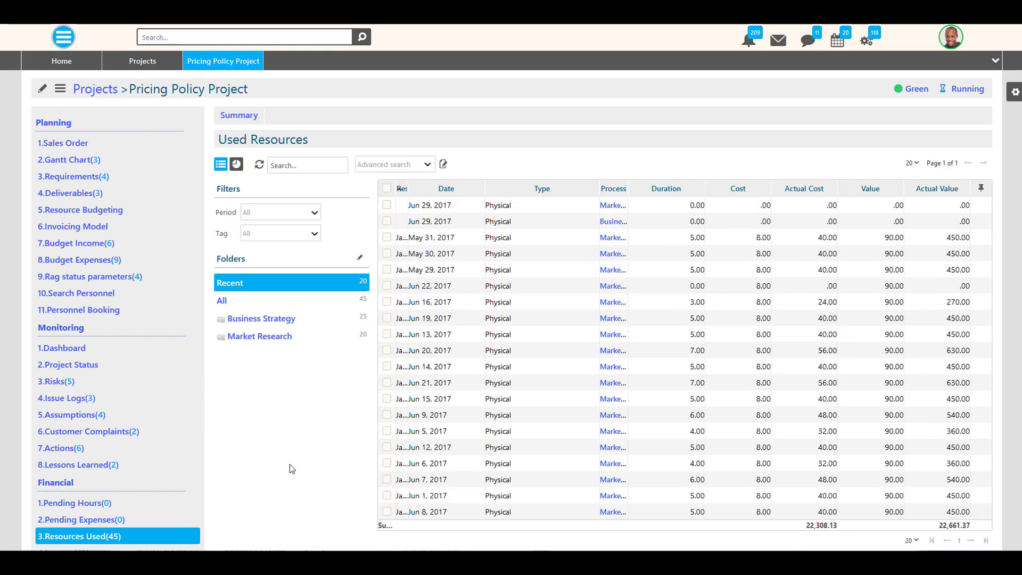
{"action": "scroll", "coordinate": [290, 464], "scroll_direction": "down", "scroll_amount": 1}
{"action": "left_click", "coordinate": [63, 492]}
{"action": "left_click", "coordinate": [64, 509]}
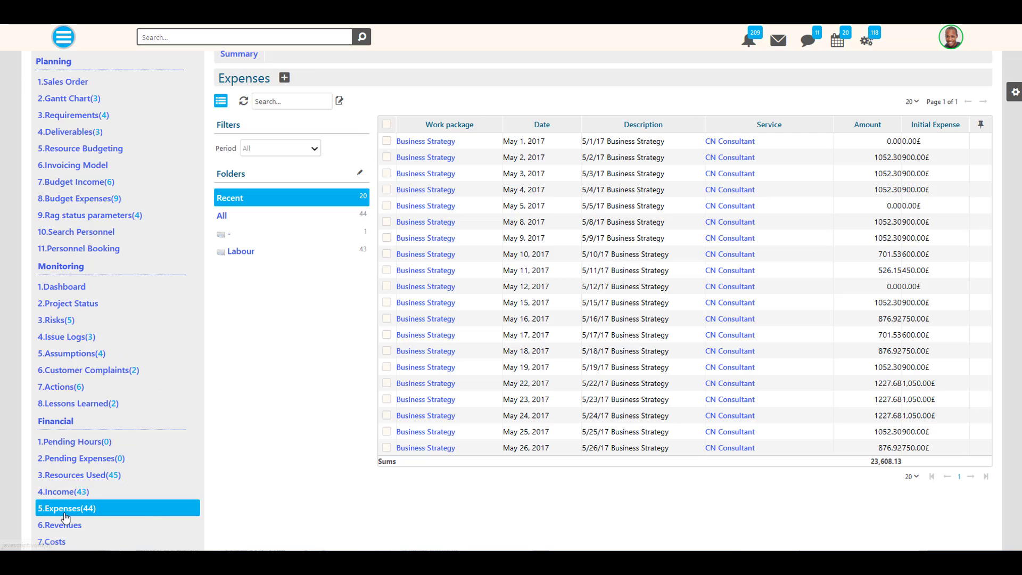
{"action": "left_click", "coordinate": [101, 466]}
{"action": "left_click", "coordinate": [80, 508]}
{"action": "left_click", "coordinate": [247, 236]}
{"action": "scroll", "coordinate": [72, 434], "scroll_direction": "down", "scroll_amount": 1}
Step: Add a Business Strategy income of 1600 dated 5/30/2017 with description HW and service pc dell laptop
{"action": "left_click", "coordinate": [70, 431]}
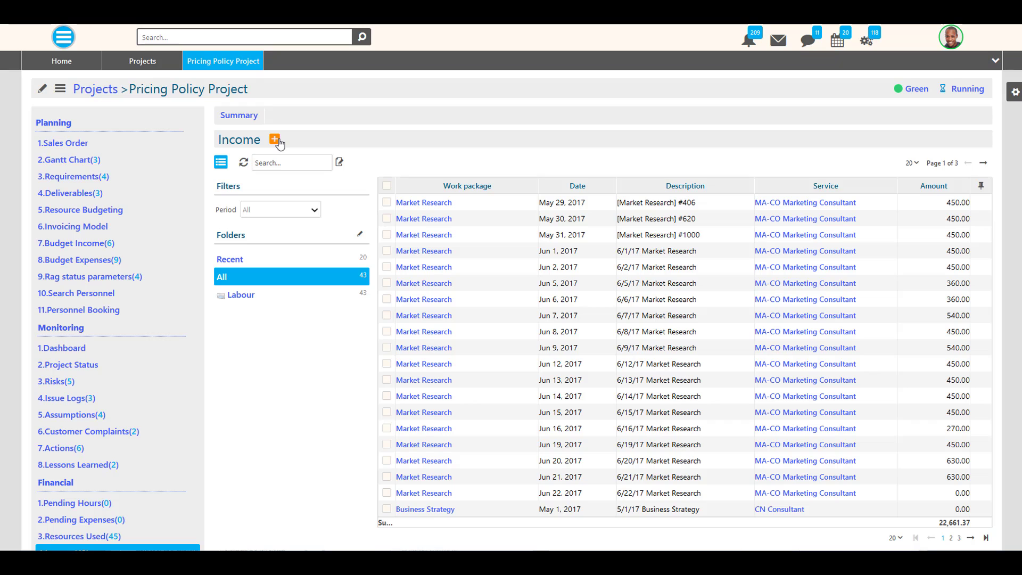
{"action": "left_click", "coordinate": [276, 140]}
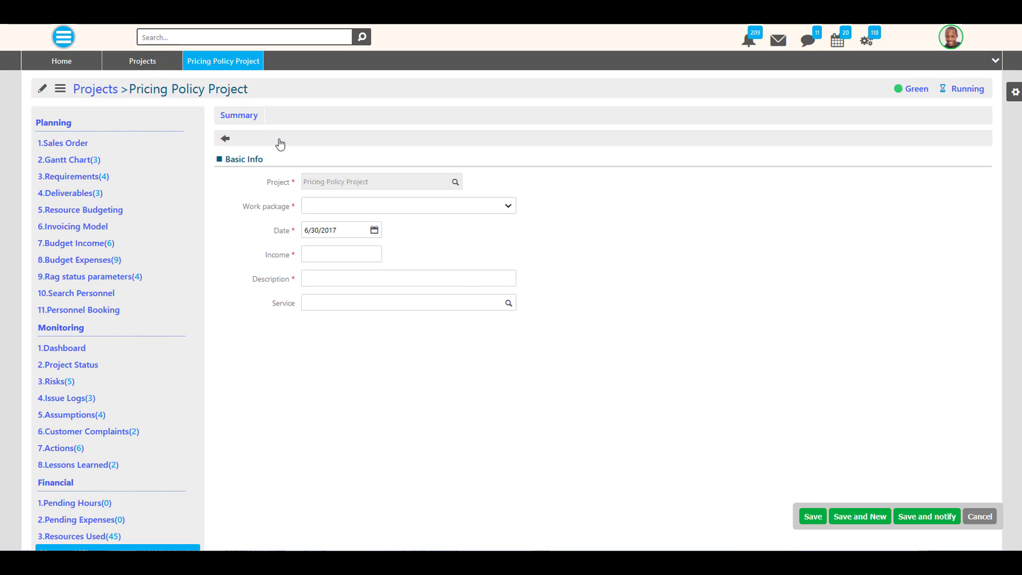
{"action": "left_click", "coordinate": [374, 230]}
{"action": "left_click", "coordinate": [312, 251]}
{"action": "left_click", "coordinate": [366, 341]}
{"action": "key", "text": "Tab"}
{"action": "type", "text": "1600"}
{"action": "key", "text": "Tab"}
{"action": "type", "text": "HW"}
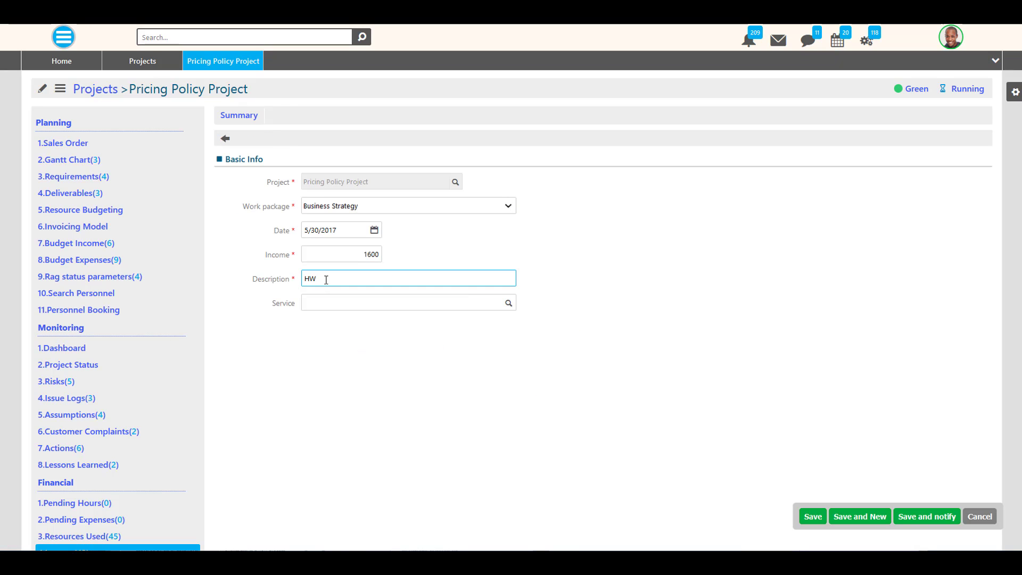
{"action": "key", "text": "Tab"}
{"action": "type", "text": "pc dell laptop"}
{"action": "left_click", "coordinate": [859, 516]}
Step: Add another Business Strategy income of 74018.63 dated 5/30/2017 with the description "other"
{"action": "left_click", "coordinate": [374, 229]}
{"action": "left_click", "coordinate": [366, 341]}
{"action": "key", "text": "Tab"}
{"action": "type", "text": "1600"}
{"action": "key", "text": "Tab"}
{"action": "type", "text": "HW"}
{"action": "left_click", "coordinate": [507, 208]}
{"action": "left_click", "coordinate": [330, 235]}
{"action": "left_click", "coordinate": [341, 254]}
{"action": "type", "text": "74018.63"}
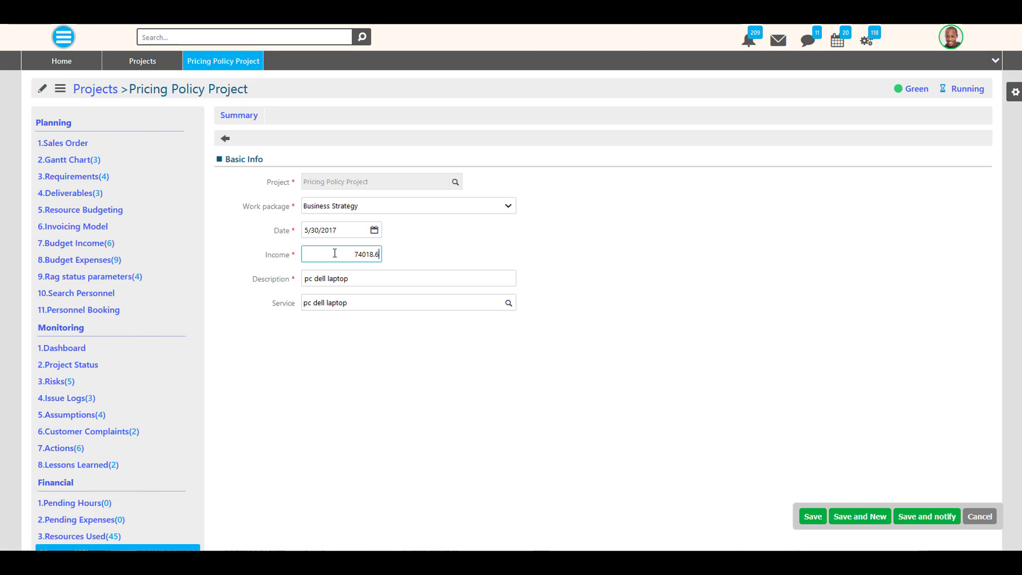
{"action": "key", "text": "Tab"}
{"action": "type", "text": "other"}
{"action": "left_click", "coordinate": [859, 517]}
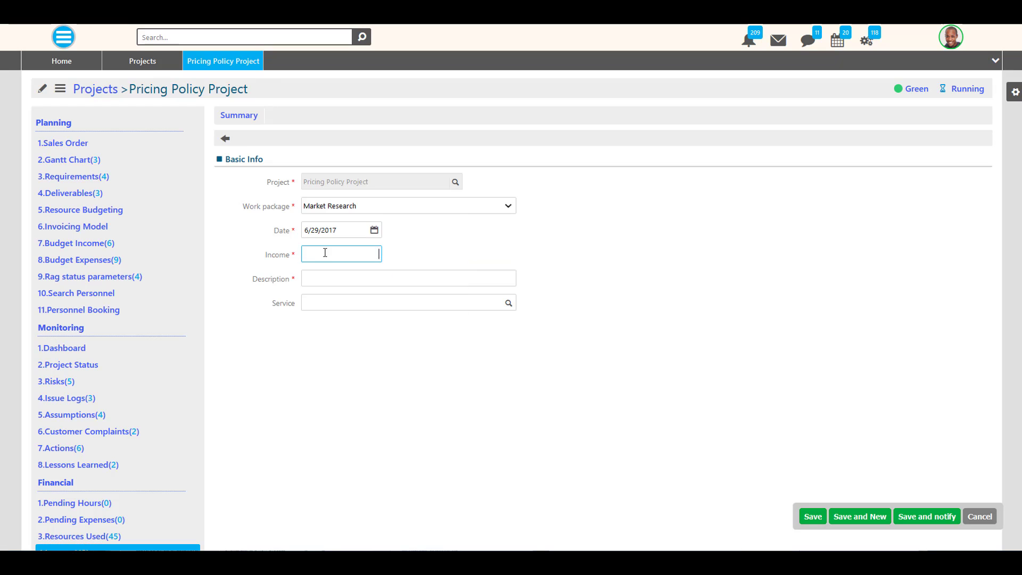
Step: Save the Market Research income dated 6/29/2017 and open the project's Expenses
{"action": "left_click", "coordinate": [812, 517]}
{"action": "scroll", "coordinate": [298, 490], "scroll_direction": "down", "scroll_amount": 1}
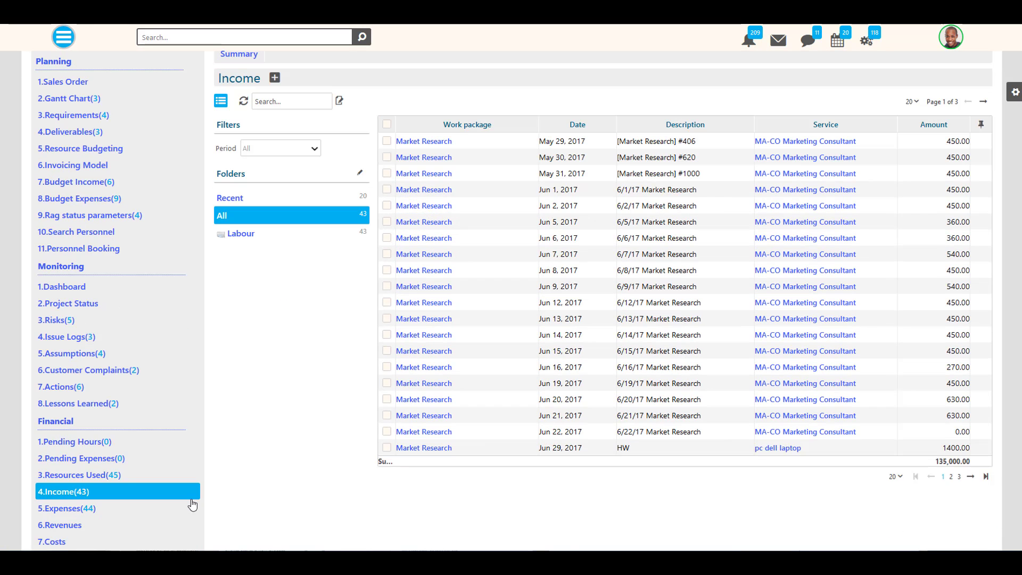
{"action": "left_click", "coordinate": [105, 510]}
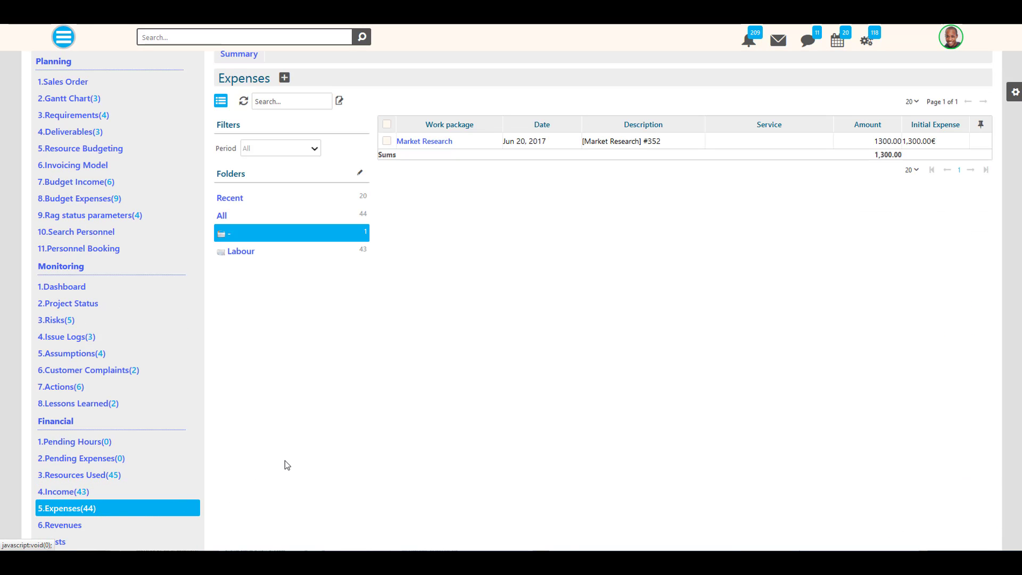
{"action": "scroll", "coordinate": [285, 461], "scroll_direction": "up", "scroll_amount": 1}
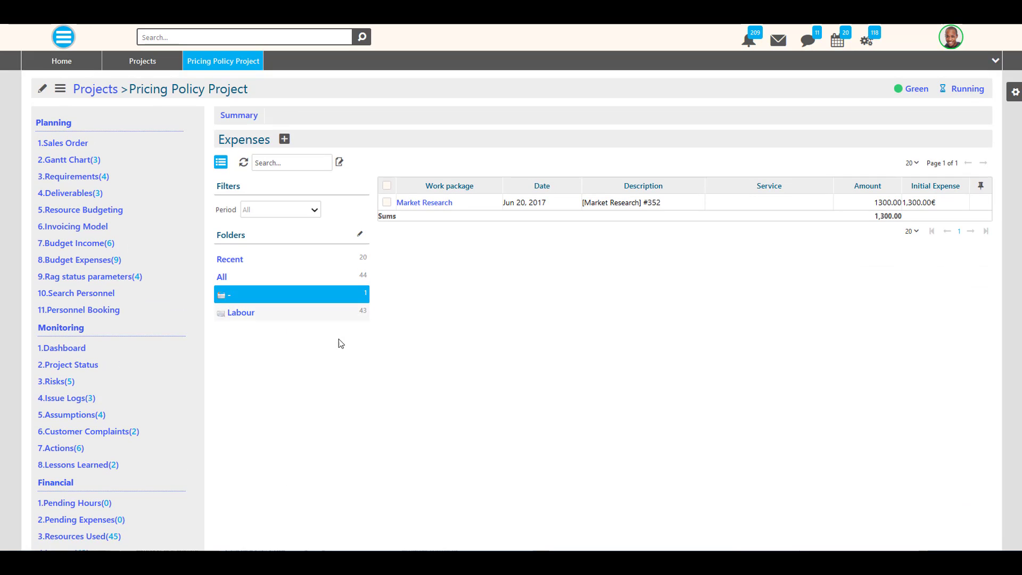
Step: Add a Business Strategy expense of 1400 dated 5/3/2017 with description "laptop" and service pc dell laptop
{"action": "left_click", "coordinate": [285, 139]}
{"action": "left_click", "coordinate": [507, 205]}
{"action": "left_click", "coordinate": [329, 232]}
{"action": "left_click", "coordinate": [374, 230]}
{"action": "left_click", "coordinate": [375, 255]}
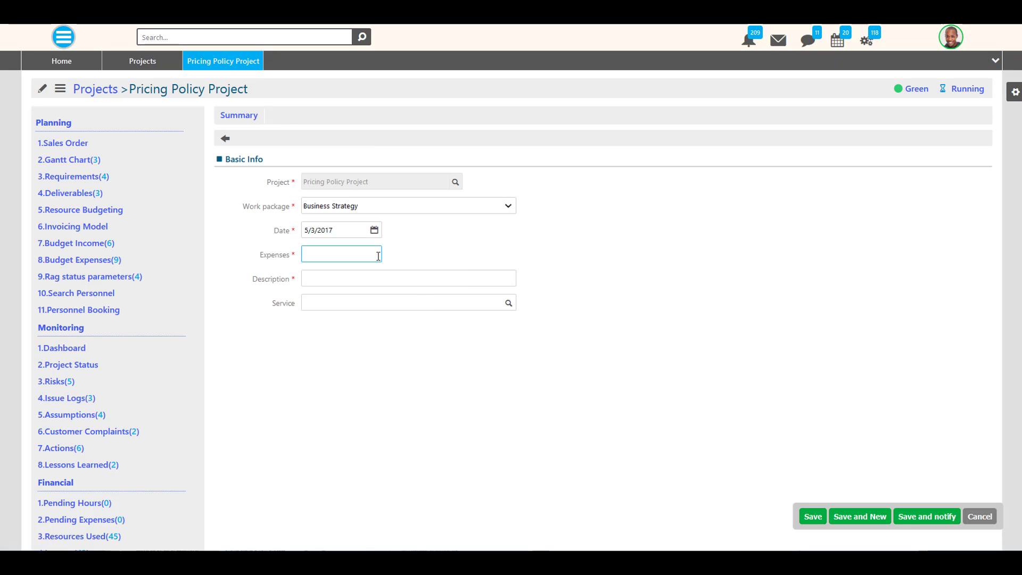
{"action": "type", "text": "1400"}
{"action": "key", "text": "Tab"}
{"action": "type", "text": "laptop"}
{"action": "left_click", "coordinate": [479, 302]}
{"action": "type", "text": "pc dell laptop"}
{"action": "left_click", "coordinate": [847, 516]}
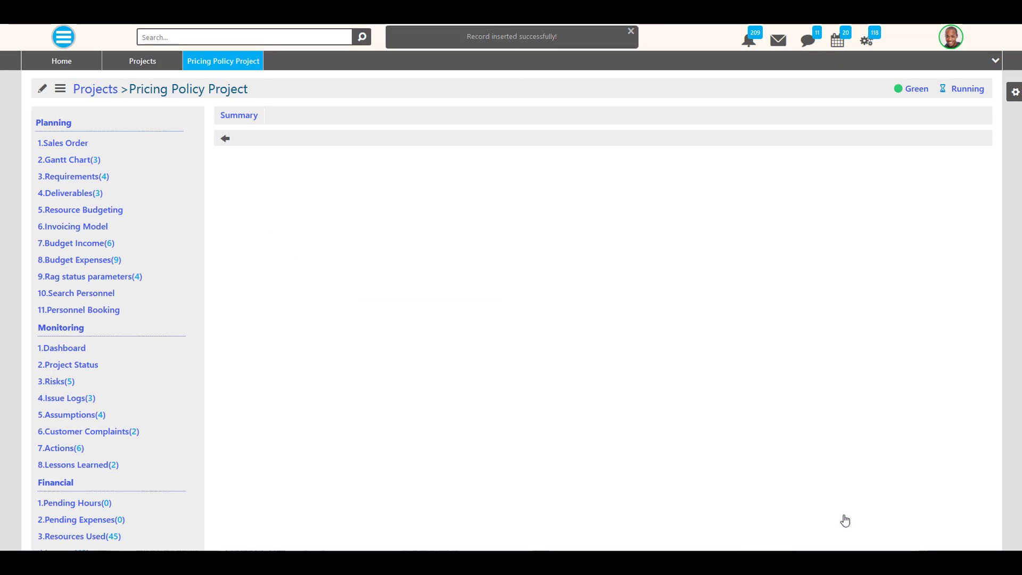
Step: Add another expense with "pc dell laptop" as its description and service, saving it and starting a new entry
{"action": "left_click", "coordinate": [508, 206]}
{"action": "left_click", "coordinate": [330, 229]}
{"action": "left_click", "coordinate": [374, 230]}
{"action": "left_click", "coordinate": [373, 279]}
{"action": "type", "text": "pc dell laptop"}
{"action": "left_click", "coordinate": [859, 517]}
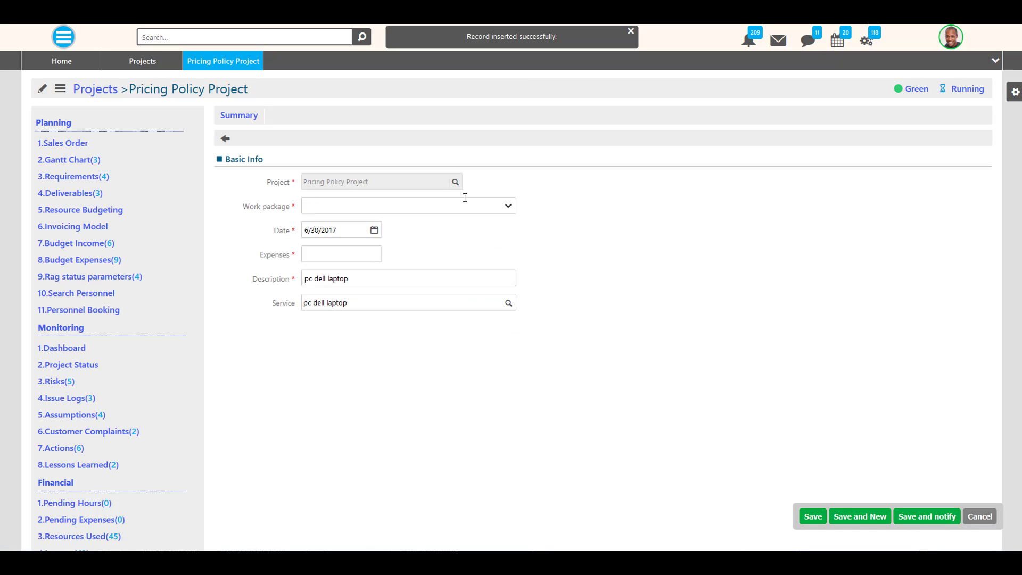
Step: Add a Business Strategy expense of 900 dated 5/26/2017 with the description "other" and save it
{"action": "left_click", "coordinate": [508, 205]}
{"action": "left_click", "coordinate": [329, 235]}
{"action": "left_click", "coordinate": [374, 230]}
{"action": "left_click", "coordinate": [429, 327]}
{"action": "left_click", "coordinate": [376, 255]}
{"action": "type", "text": "900"}
{"action": "key", "text": "Tab"}
{"action": "type", "text": "other"}
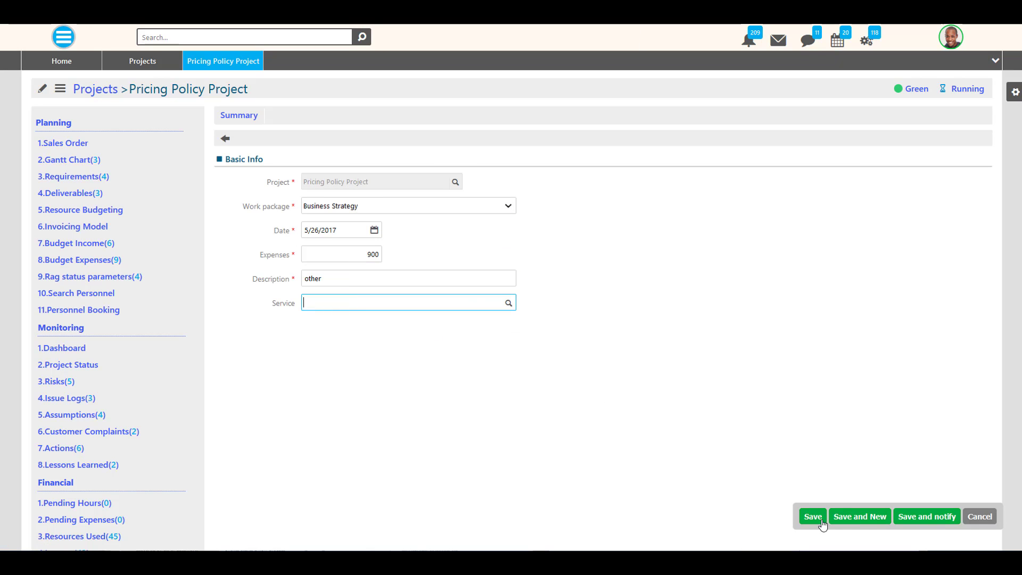
{"action": "left_click", "coordinate": [813, 516]}
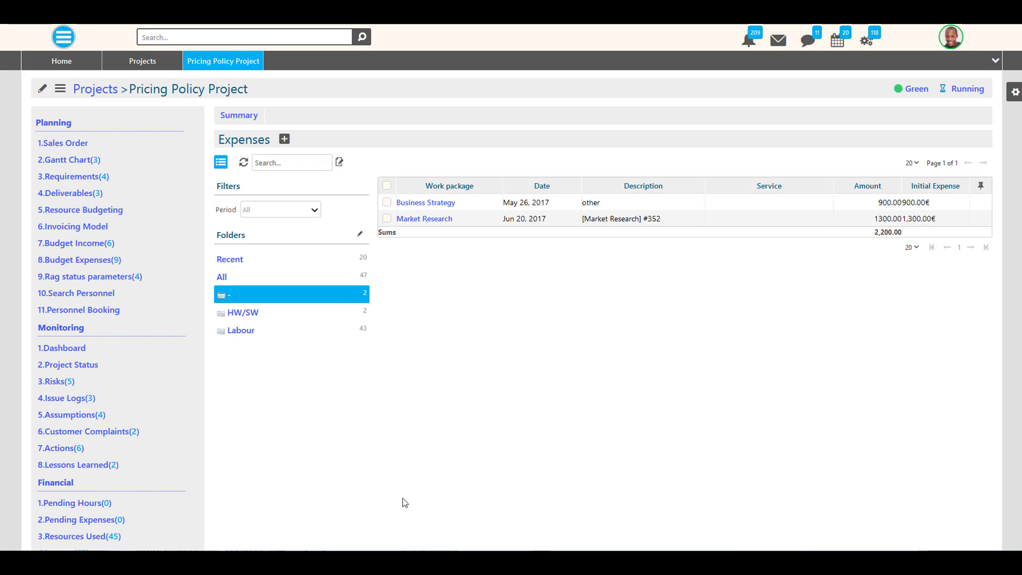
Step: Open the Intercompany Invoices and invoice the Business Strategy entries from 5/2/17 to 5/26/17, leaving out 5/5, 5/11 and 5/12
{"action": "scroll", "coordinate": [333, 304], "scroll_direction": "down", "scroll_amount": 2}
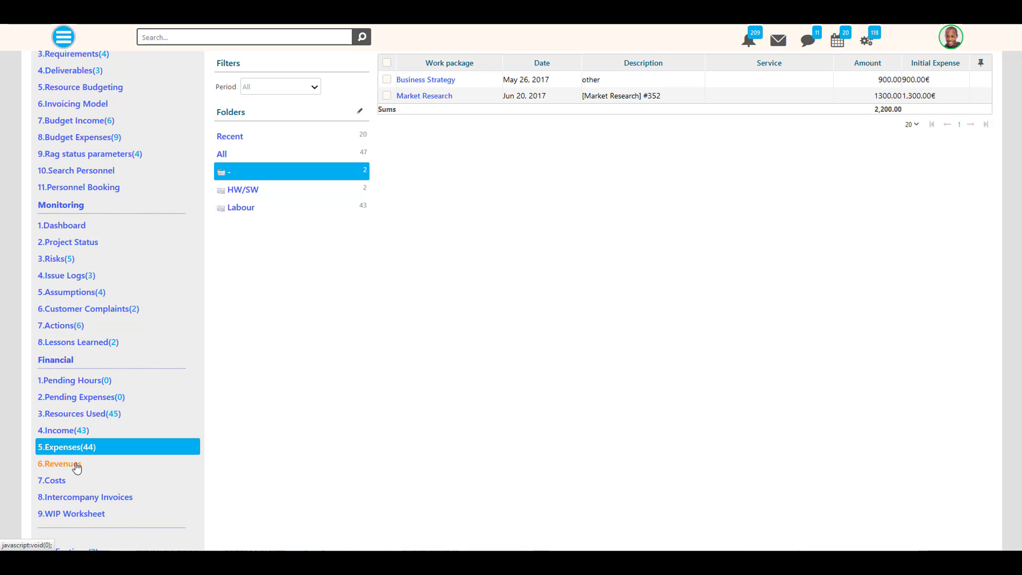
{"action": "left_click", "coordinate": [68, 498]}
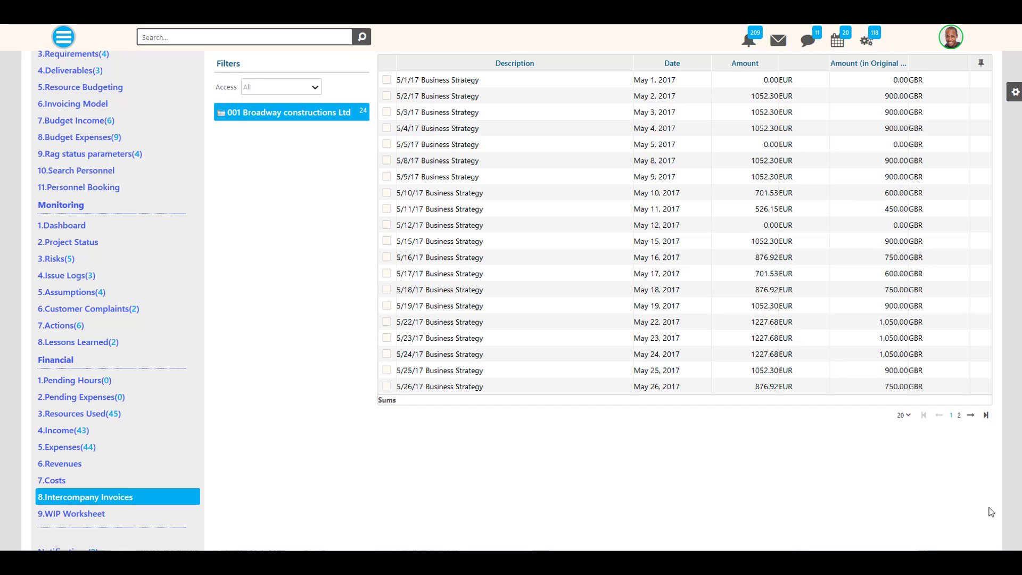
{"action": "left_click", "coordinate": [386, 96]}
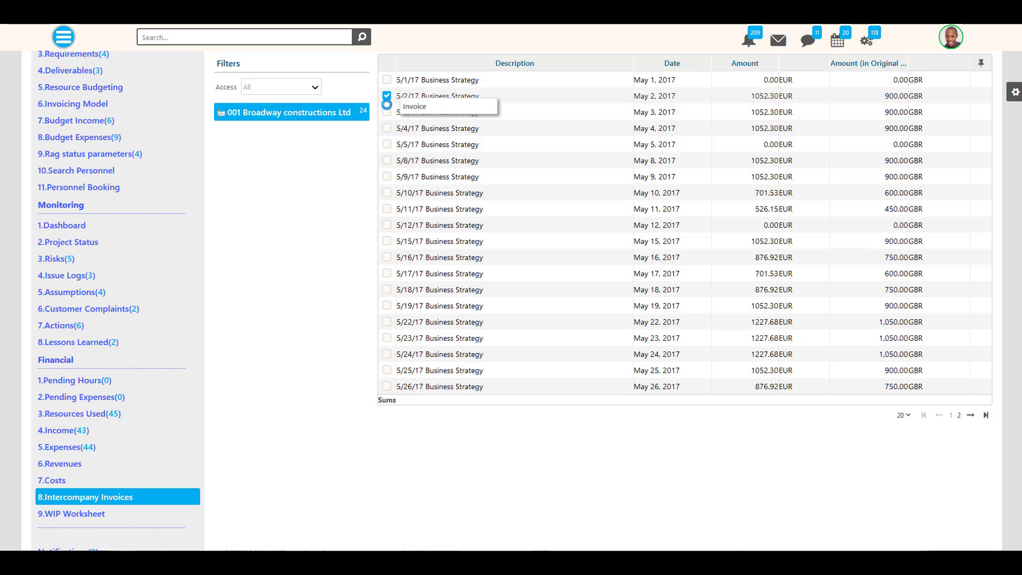
{"action": "left_click", "coordinate": [386, 112]}
{"action": "left_click", "coordinate": [387, 129]}
{"action": "left_click", "coordinate": [387, 160]}
{"action": "left_click", "coordinate": [387, 176]}
{"action": "left_click", "coordinate": [387, 193]}
{"action": "left_click", "coordinate": [387, 241]}
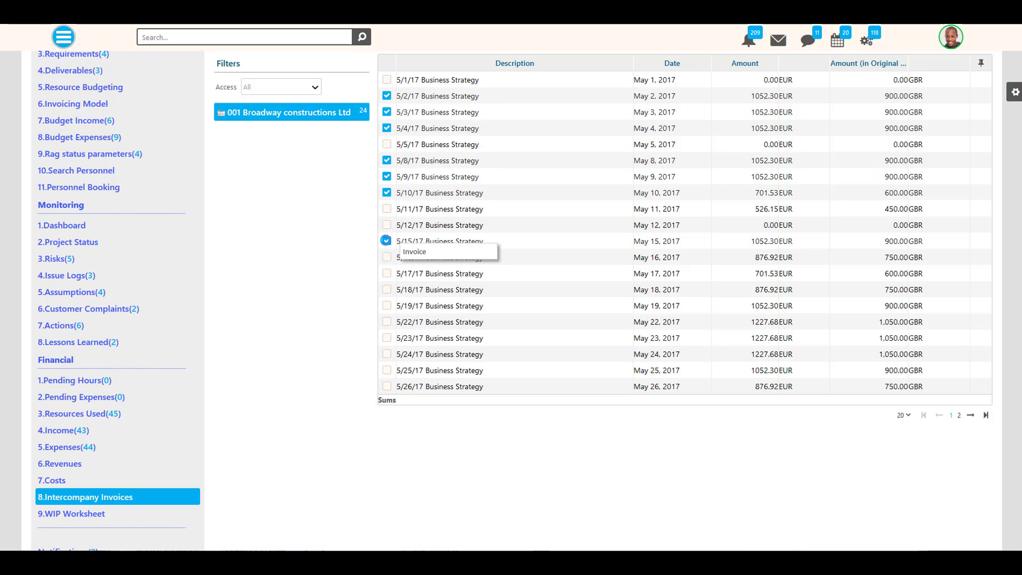
{"action": "left_click", "coordinate": [386, 257]}
{"action": "left_click", "coordinate": [386, 273]}
{"action": "left_click", "coordinate": [386, 289]}
{"action": "left_click", "coordinate": [386, 306]}
{"action": "left_click", "coordinate": [386, 321]}
{"action": "left_click", "coordinate": [386, 338]}
{"action": "left_click", "coordinate": [387, 354]}
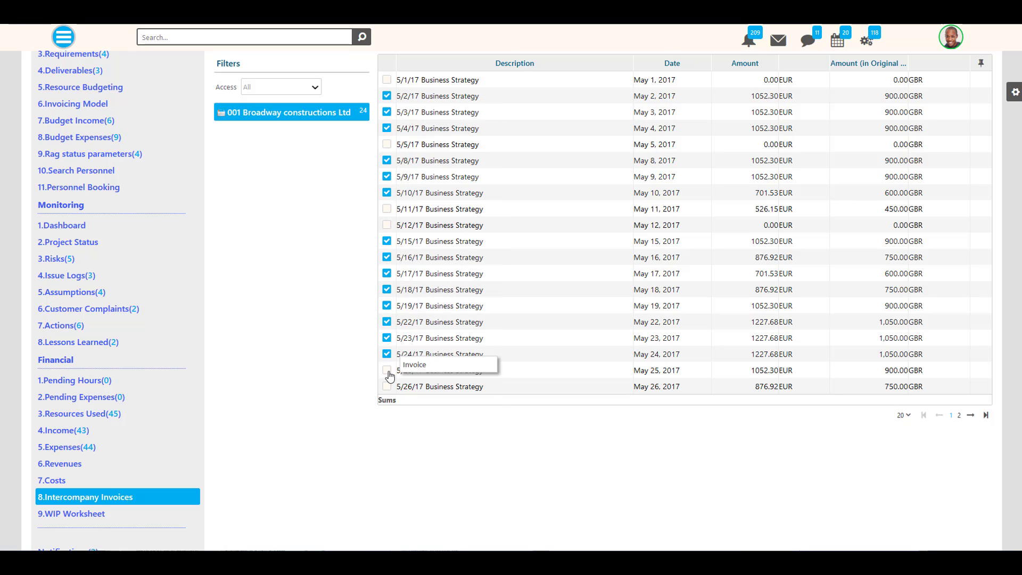
{"action": "left_click", "coordinate": [386, 370]}
{"action": "left_click", "coordinate": [386, 386]}
{"action": "left_click", "coordinate": [422, 399]}
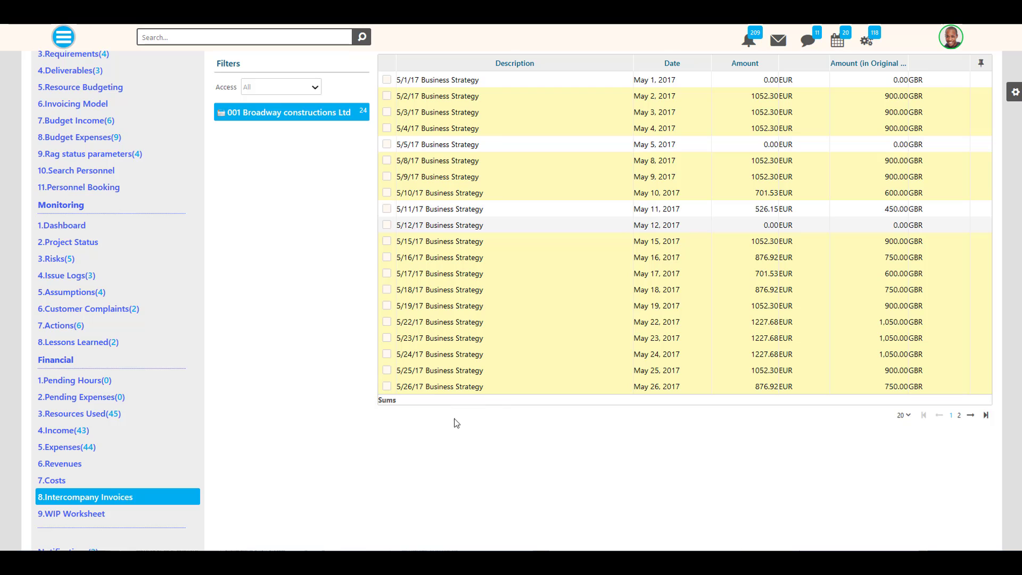
Step: Invoice the 5/11/17 Business Strategy entry separately, and the four entries from 5/29/17 to 06/01/2017 together
{"action": "left_click", "coordinate": [386, 209]}
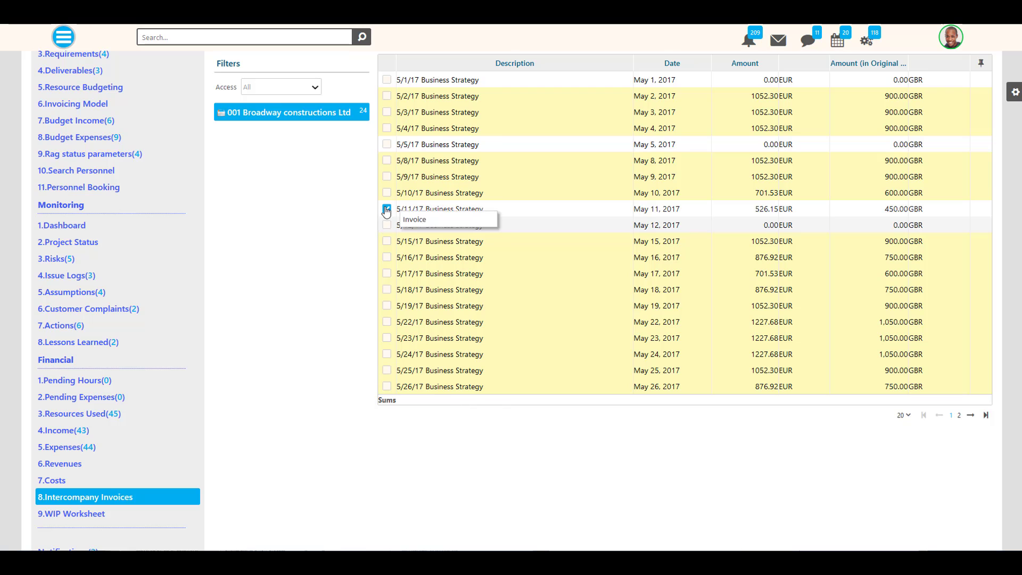
{"action": "left_click", "coordinate": [413, 225]}
{"action": "left_click", "coordinate": [968, 414]}
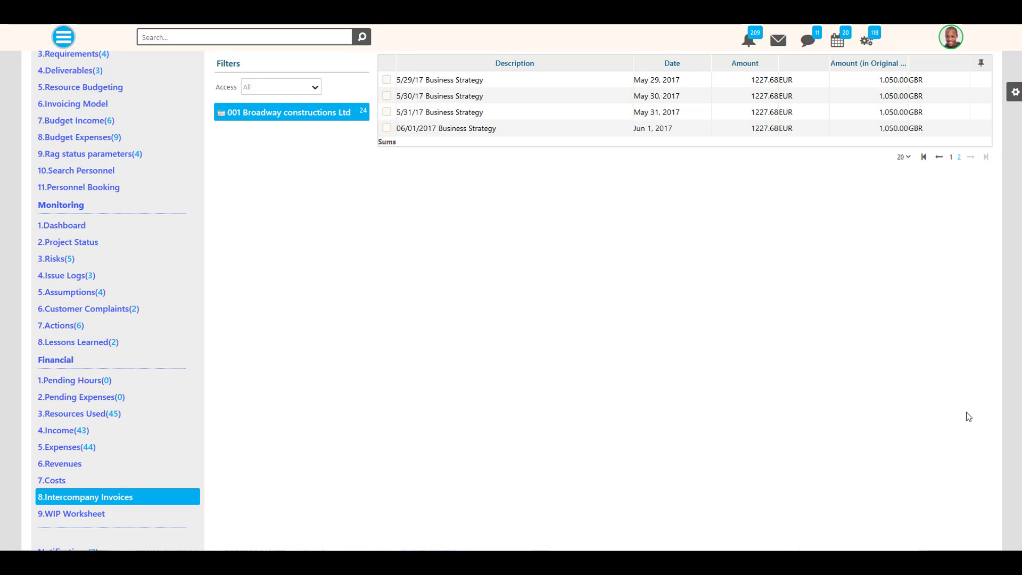
{"action": "left_click", "coordinate": [387, 79]}
{"action": "left_click", "coordinate": [386, 96]}
{"action": "left_click", "coordinate": [387, 112]}
{"action": "left_click", "coordinate": [386, 128]}
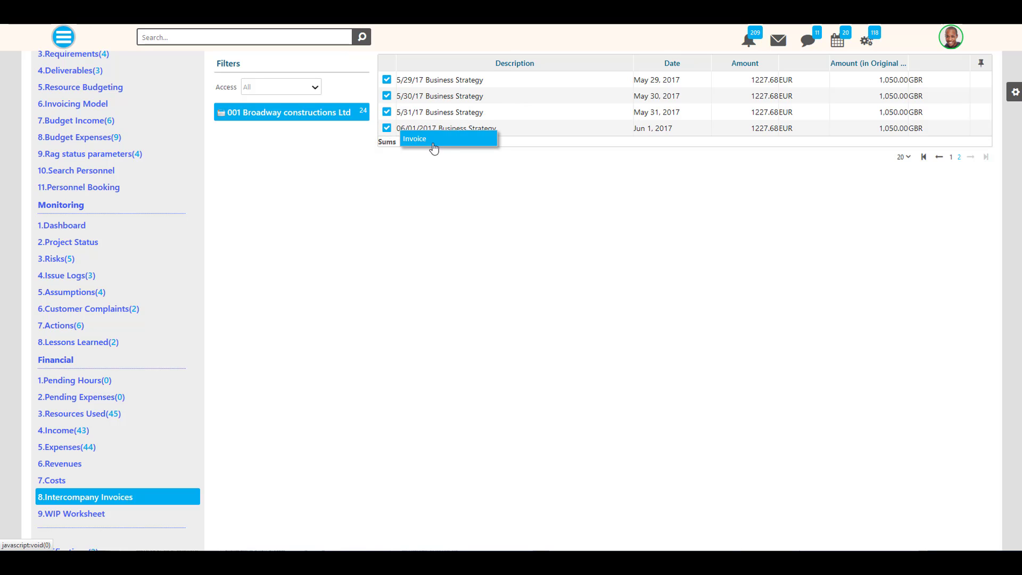
{"action": "left_click", "coordinate": [434, 139]}
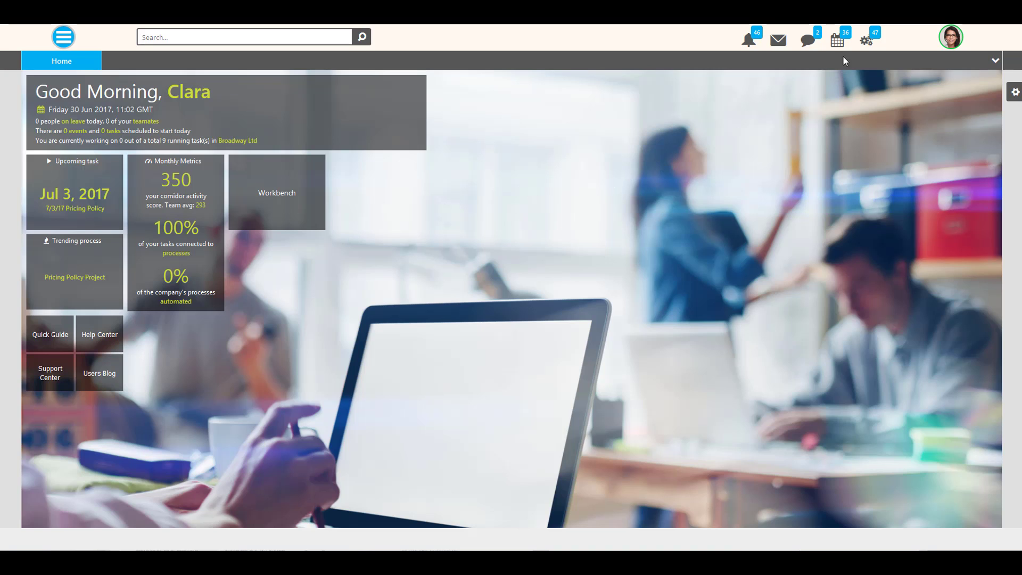
Step: From the Finance user's calendar, open today's three "Invoice attached intercompany hours" tasks
{"action": "left_click", "coordinate": [837, 40]}
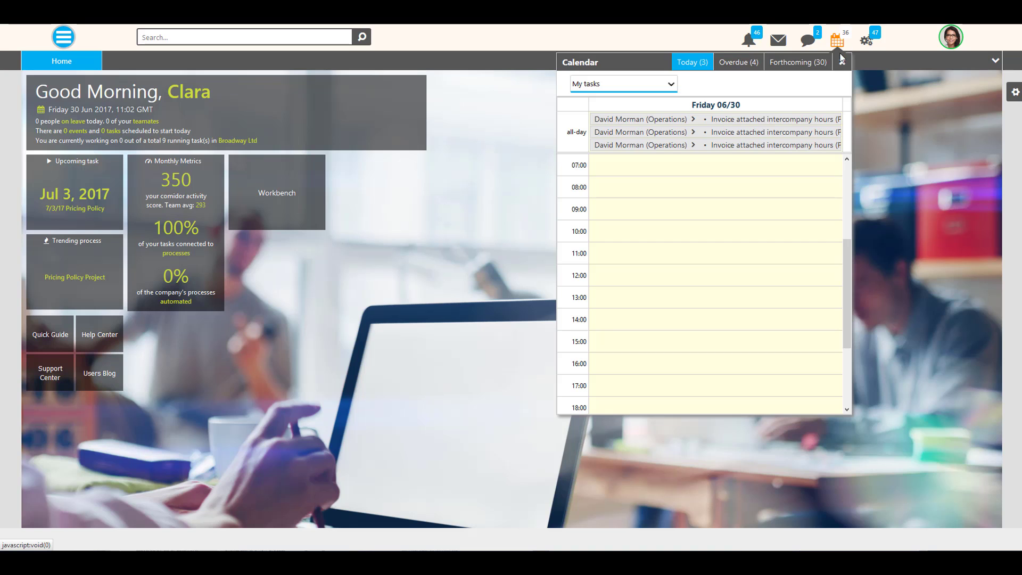
{"action": "left_click", "coordinate": [758, 121]}
{"action": "left_click", "coordinate": [752, 132]}
{"action": "left_click", "coordinate": [751, 146]}
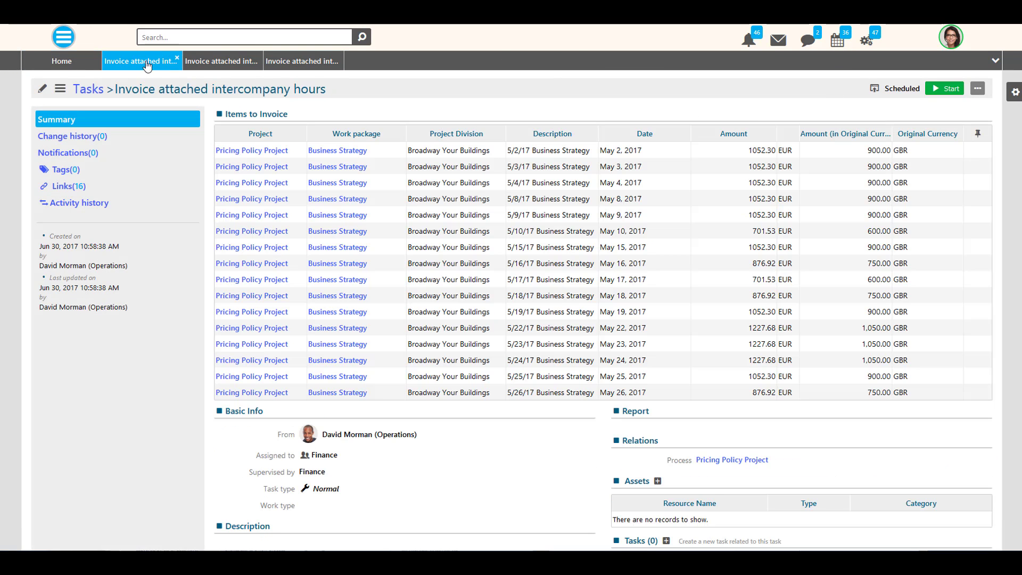
Step: Start each of the three "Invoice attached intercompany hours" tasks and save them as completed
{"action": "left_click", "coordinate": [946, 88]}
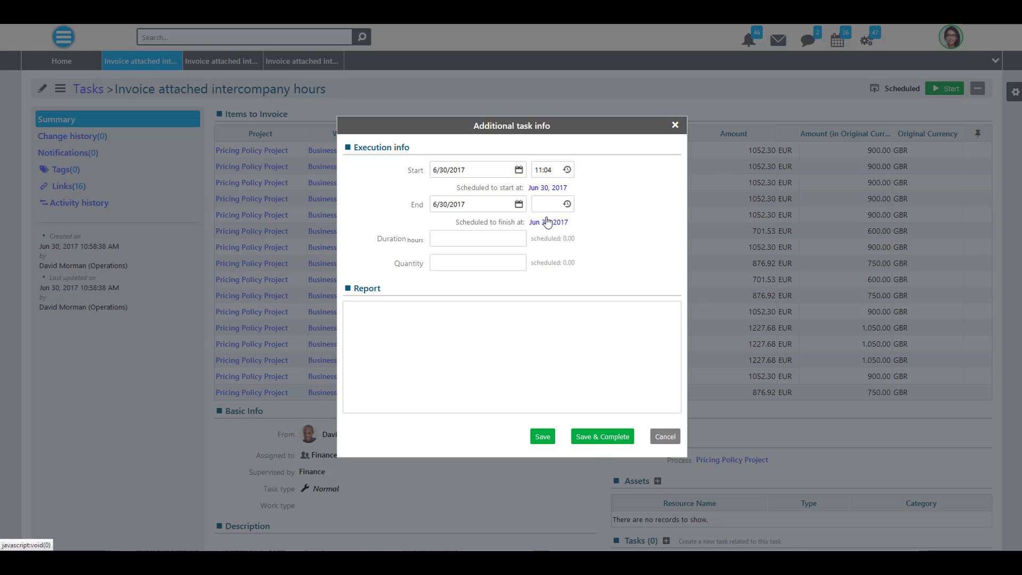
{"action": "left_click", "coordinate": [597, 437]}
{"action": "left_click", "coordinate": [234, 63]}
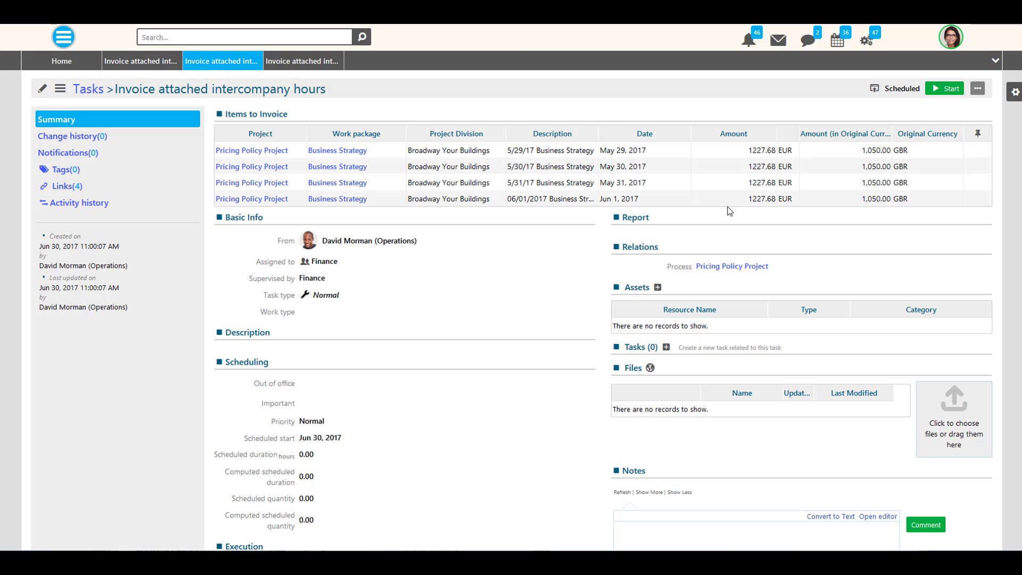
{"action": "left_click", "coordinate": [946, 88]}
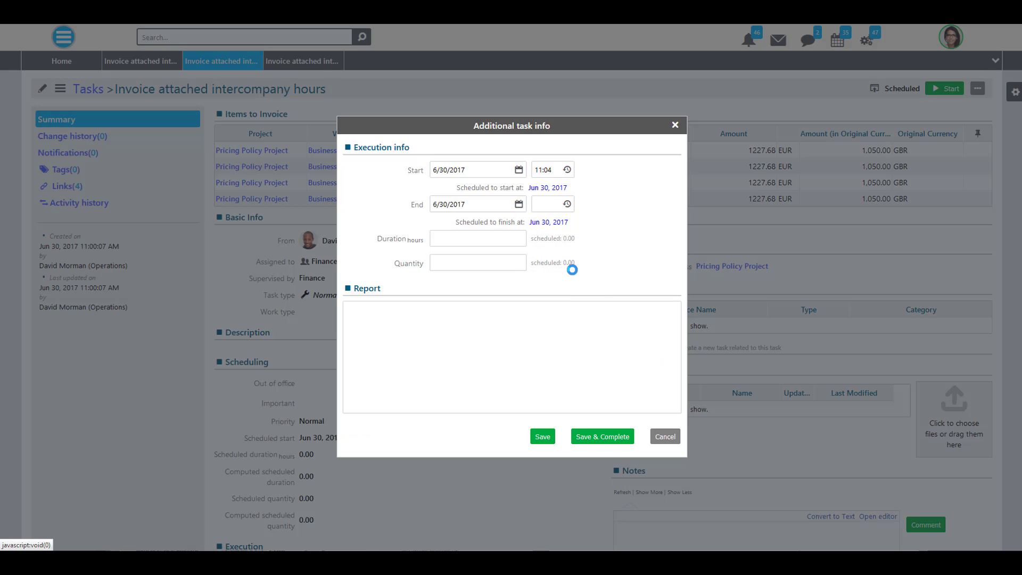
{"action": "left_click", "coordinate": [600, 435]}
{"action": "left_click", "coordinate": [283, 66]}
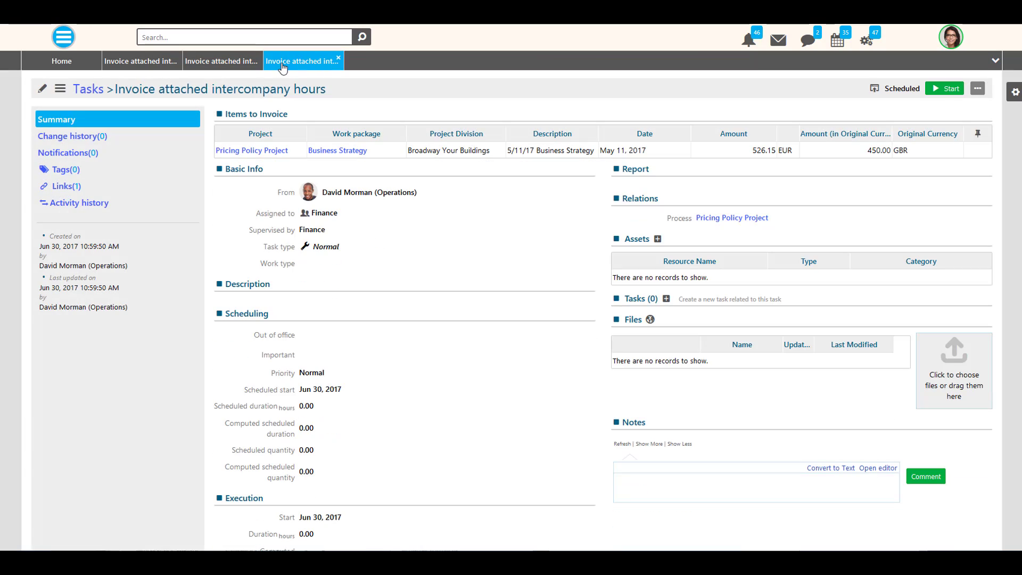
{"action": "left_click", "coordinate": [945, 88]}
{"action": "left_click", "coordinate": [583, 442]}
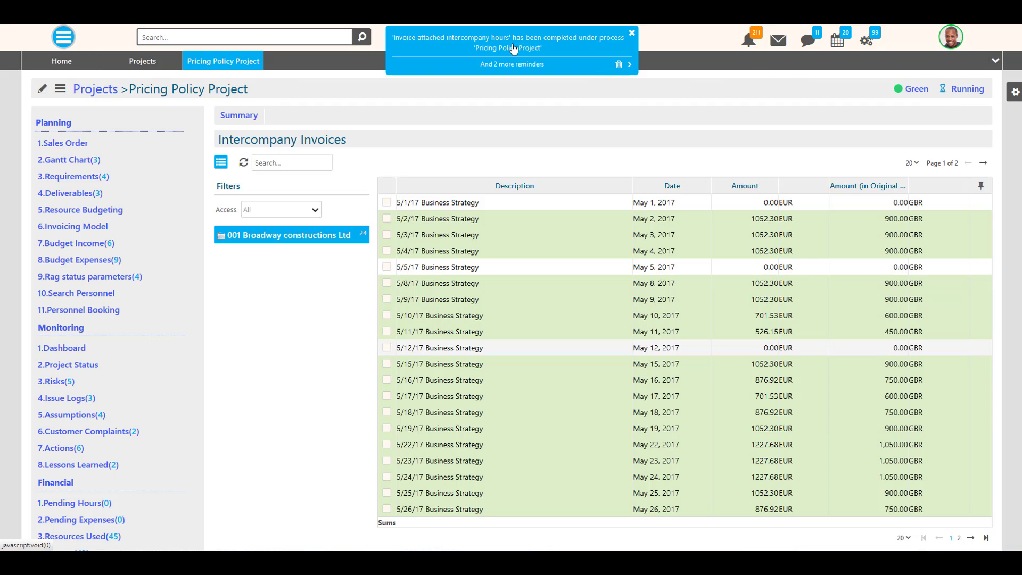
Step: Back in the Pricing Policy Project, clear the task completion reminders and check the notifications
{"action": "left_click", "coordinate": [618, 64]}
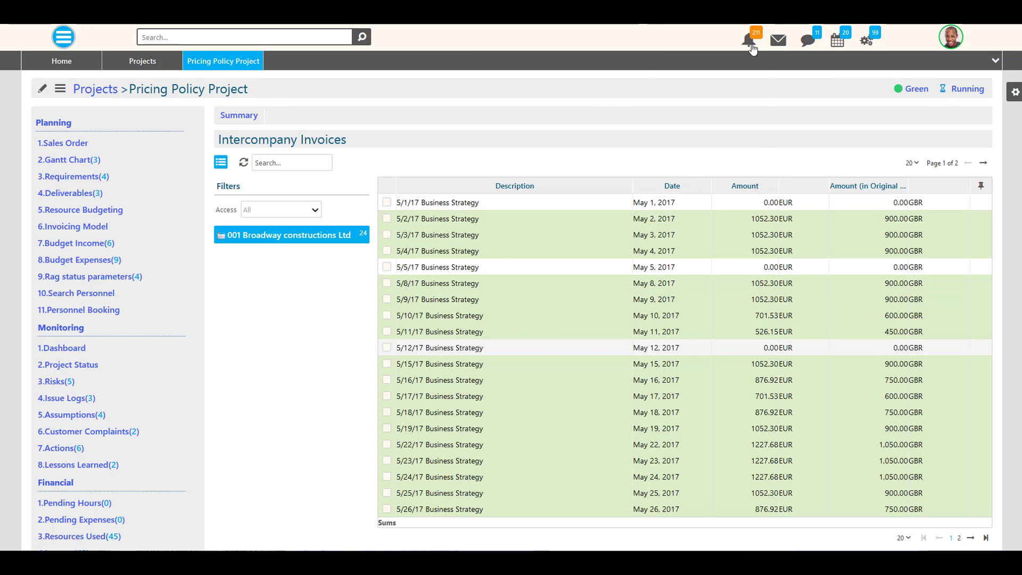
{"action": "left_click", "coordinate": [749, 40]}
{"action": "left_click", "coordinate": [749, 41]}
Step: Review the status of the intercompany invoice entries, including those on the second page of the list
{"action": "scroll", "coordinate": [176, 442], "scroll_direction": "down", "scroll_amount": 3}
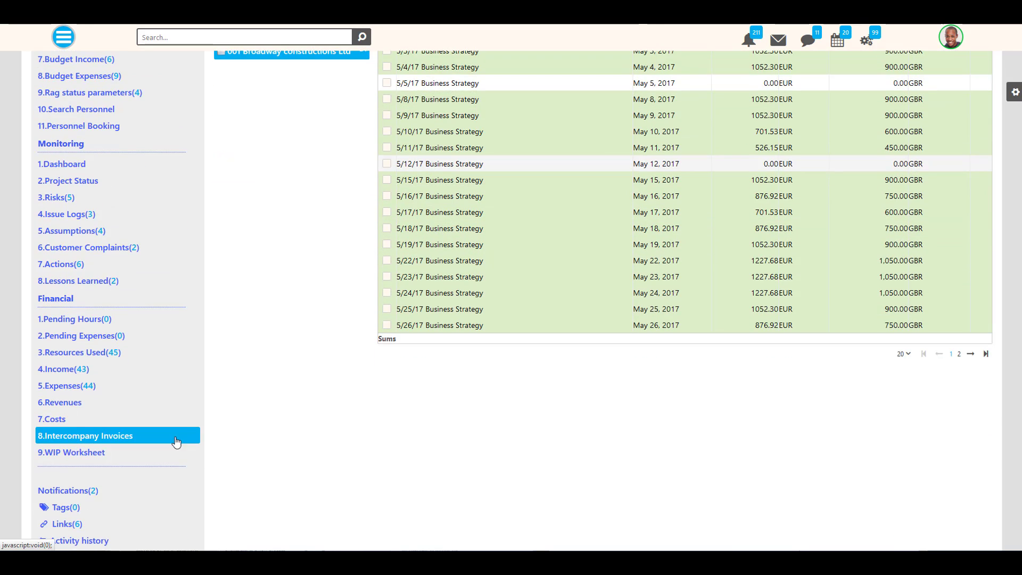
{"action": "scroll", "coordinate": [176, 441], "scroll_direction": "up", "scroll_amount": 3}
{"action": "left_click", "coordinate": [970, 538]}
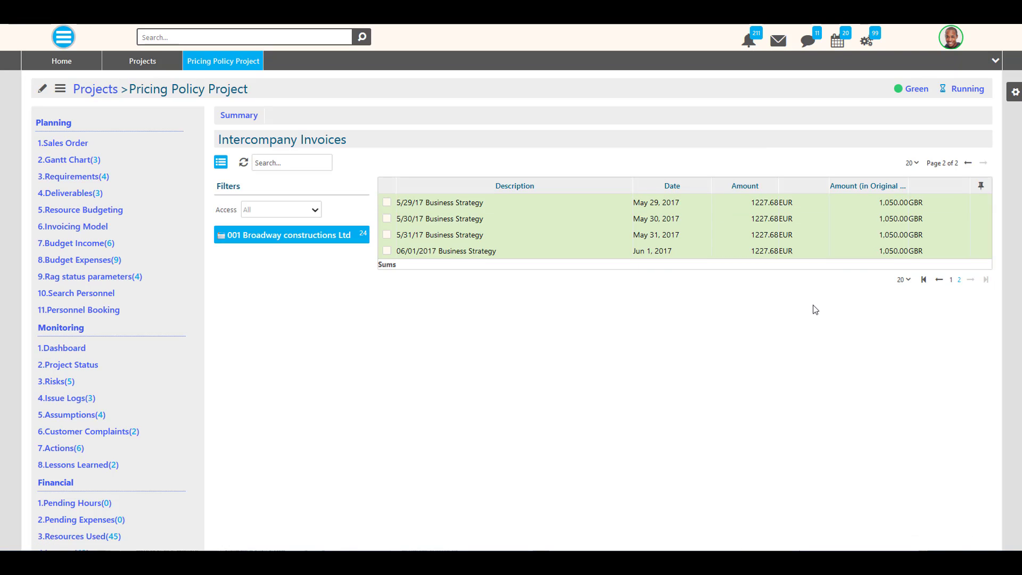
Step: Open the project's WIP Worksheet and fetch its report for the balance date 5/31/2017
{"action": "scroll", "coordinate": [338, 477], "scroll_direction": "down", "scroll_amount": 3}
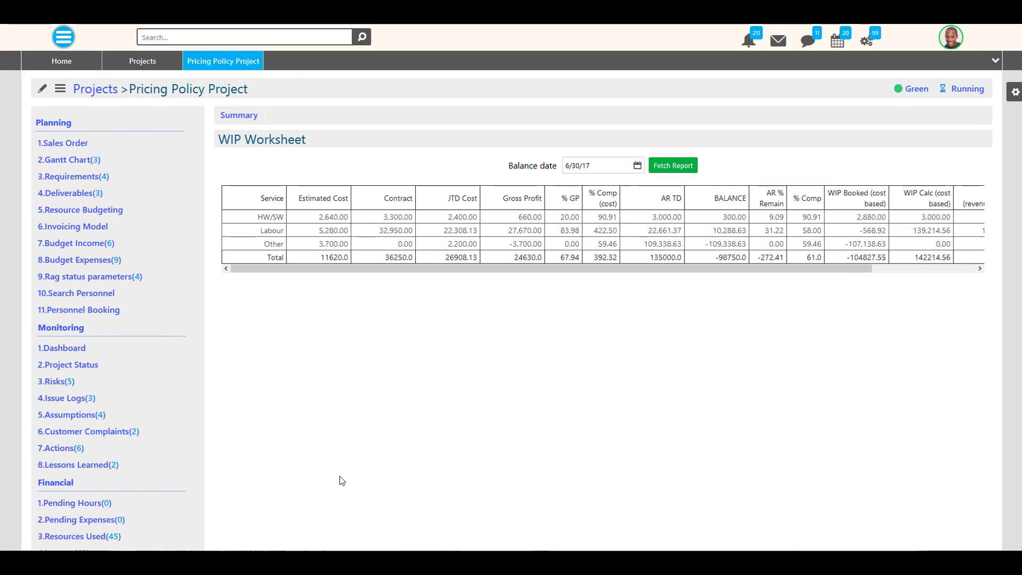
{"action": "left_click", "coordinate": [637, 166]}
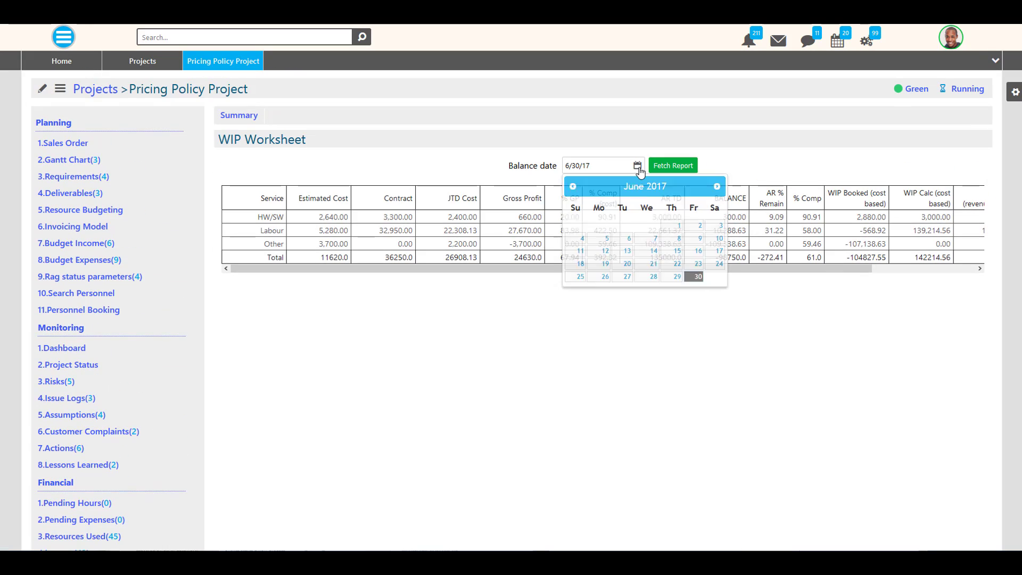
{"action": "left_click", "coordinate": [573, 186]}
{"action": "left_click", "coordinate": [653, 277]}
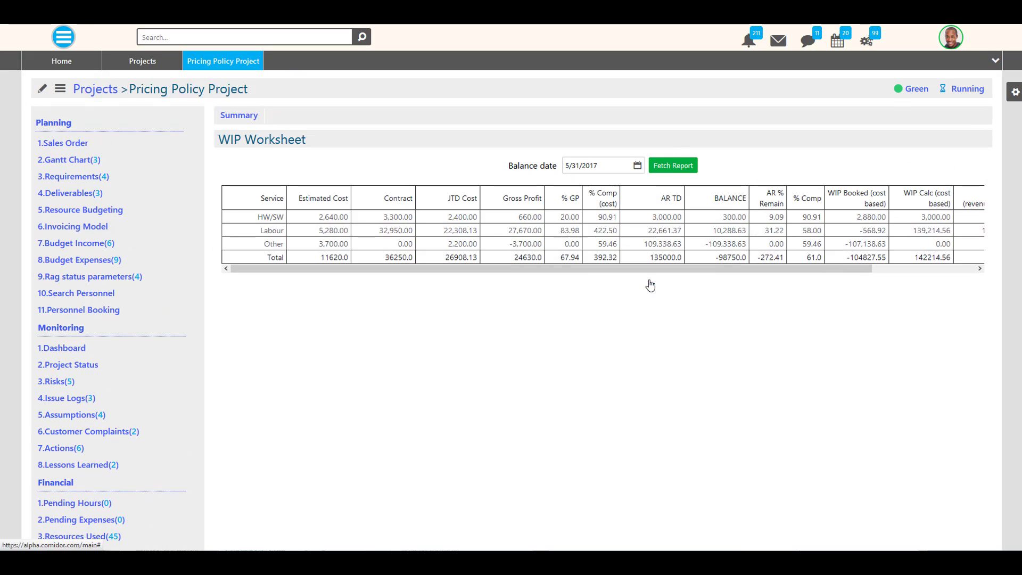
{"action": "left_click", "coordinate": [673, 166]}
Step: Fetch the WIP Worksheet report for the balance date 6/30/2017 and examine its WIP columns
{"action": "left_click", "coordinate": [637, 166]}
{"action": "left_click", "coordinate": [717, 186]}
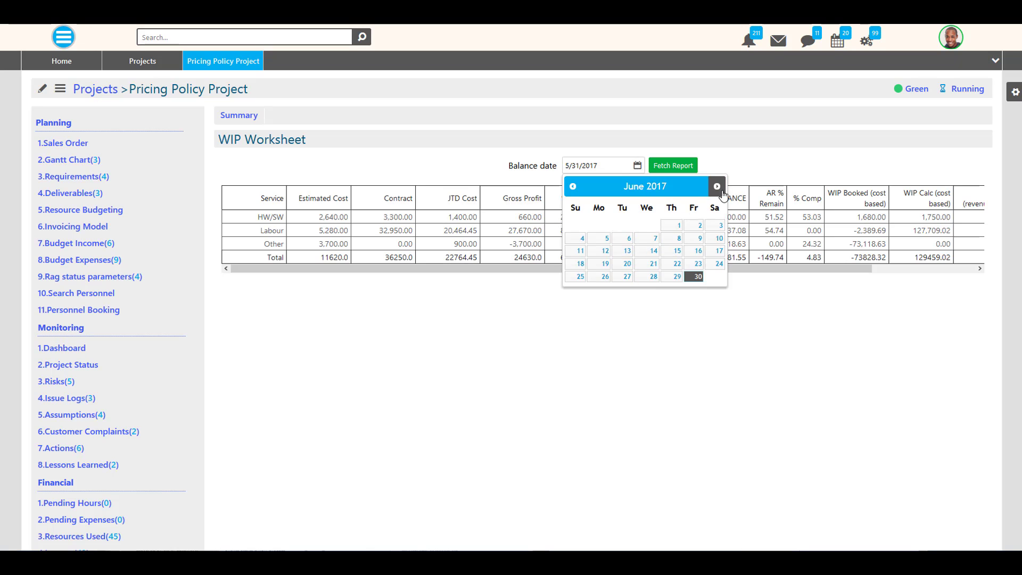
{"action": "left_click", "coordinate": [694, 277]}
{"action": "left_click", "coordinate": [672, 166]}
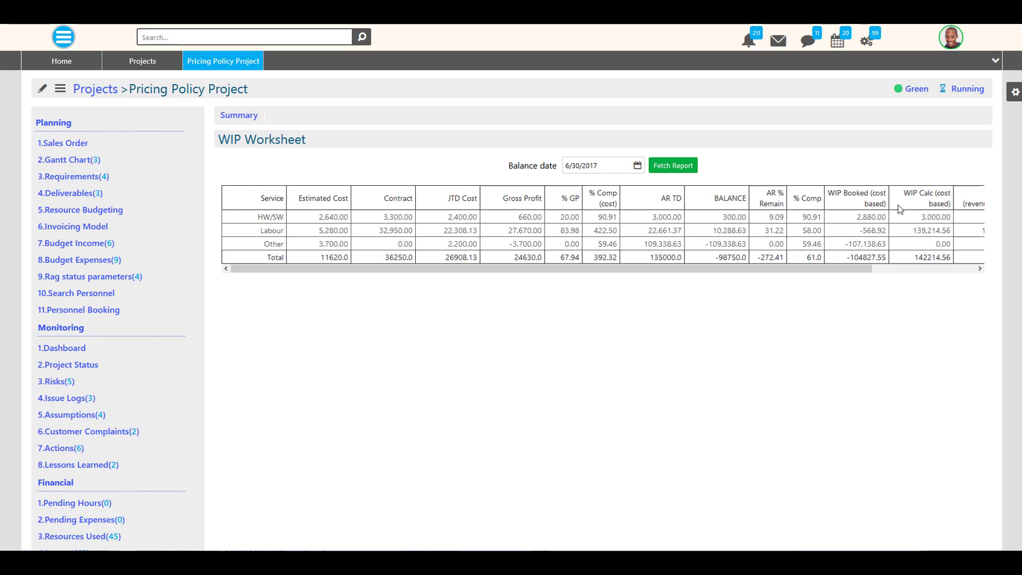
{"action": "scroll", "coordinate": [899, 205], "scroll_direction": "right", "scroll_amount": 3}
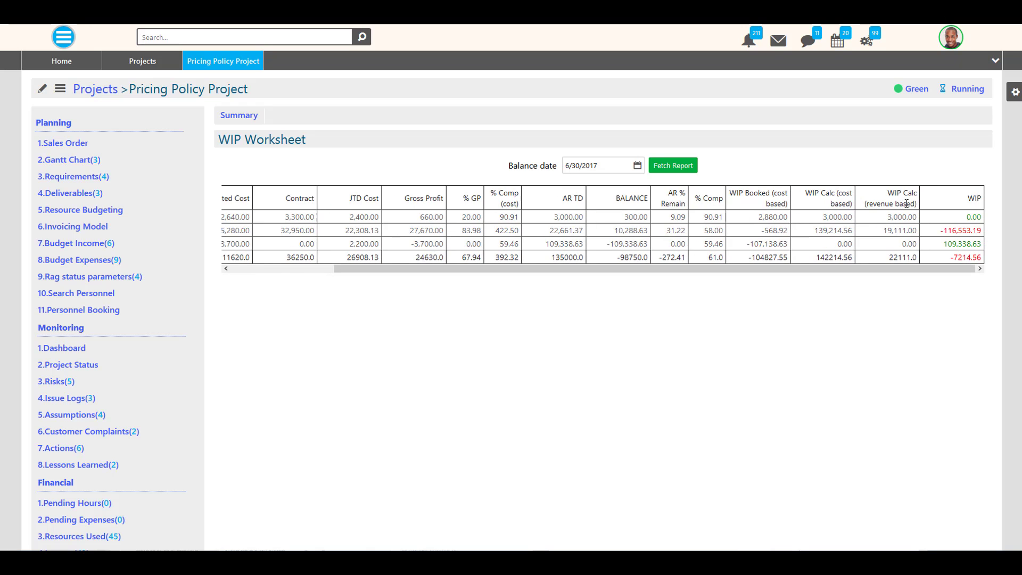